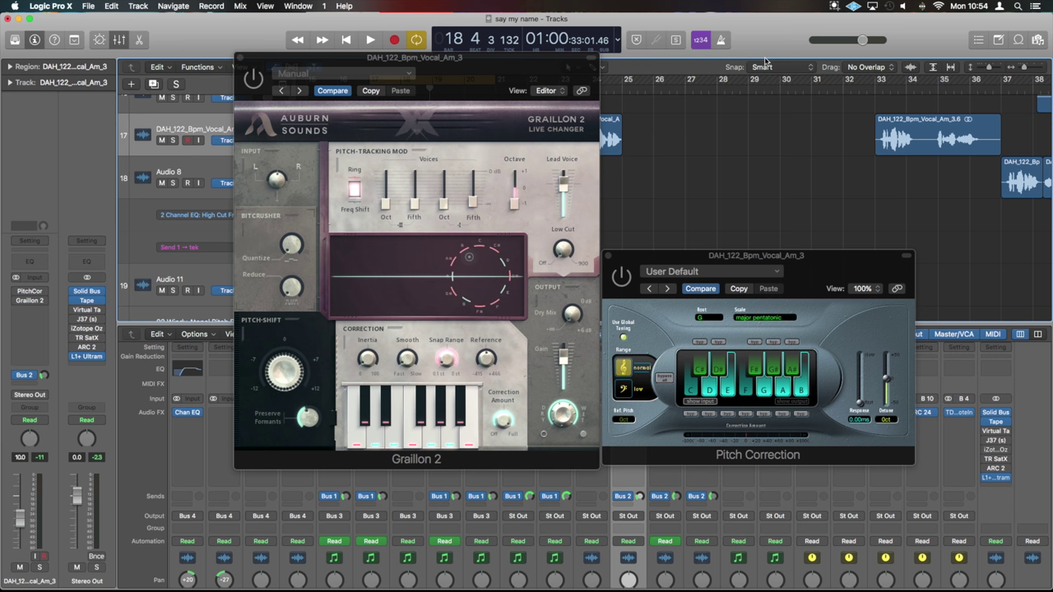
Step: Play the vocal with both Pitch Correction and Graillon 2 bypassed
{"action": "left_click_drag", "start_coordinate": [525, 75], "coordinate": [480, 78]}
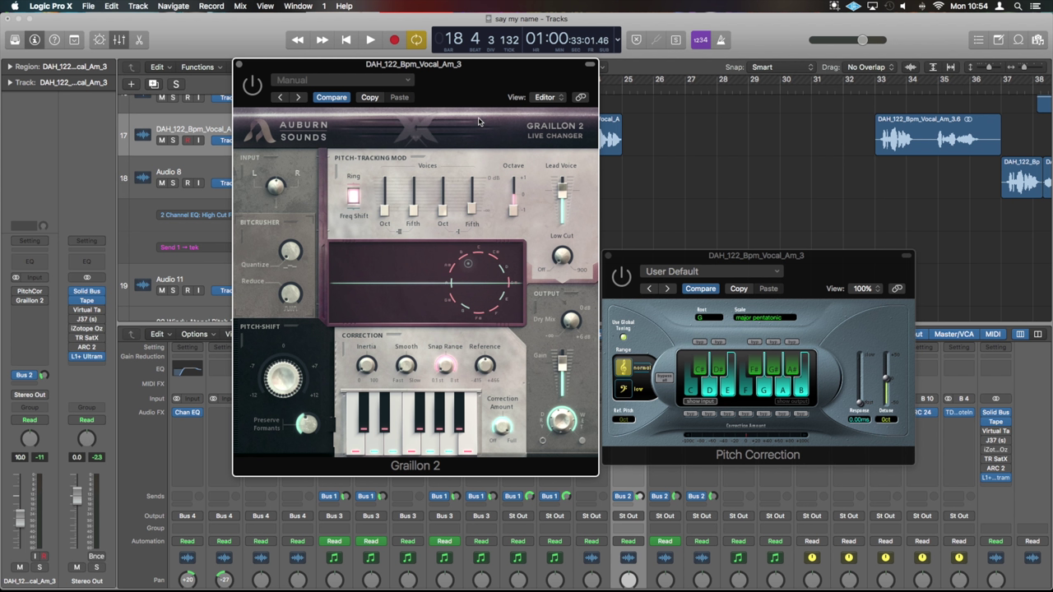
{"action": "key", "text": "space"}
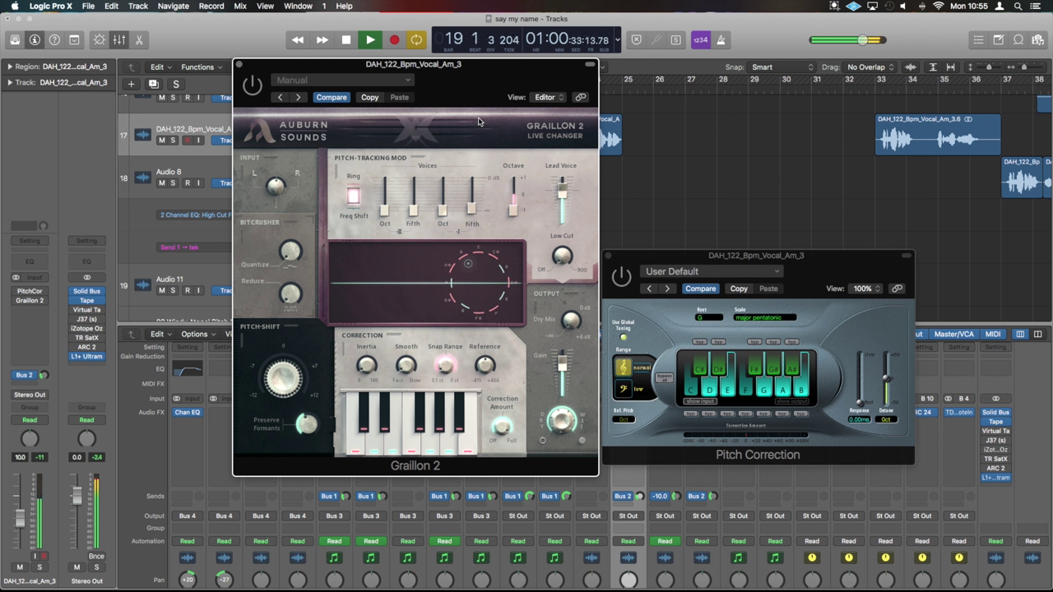
{"action": "key", "text": "space"}
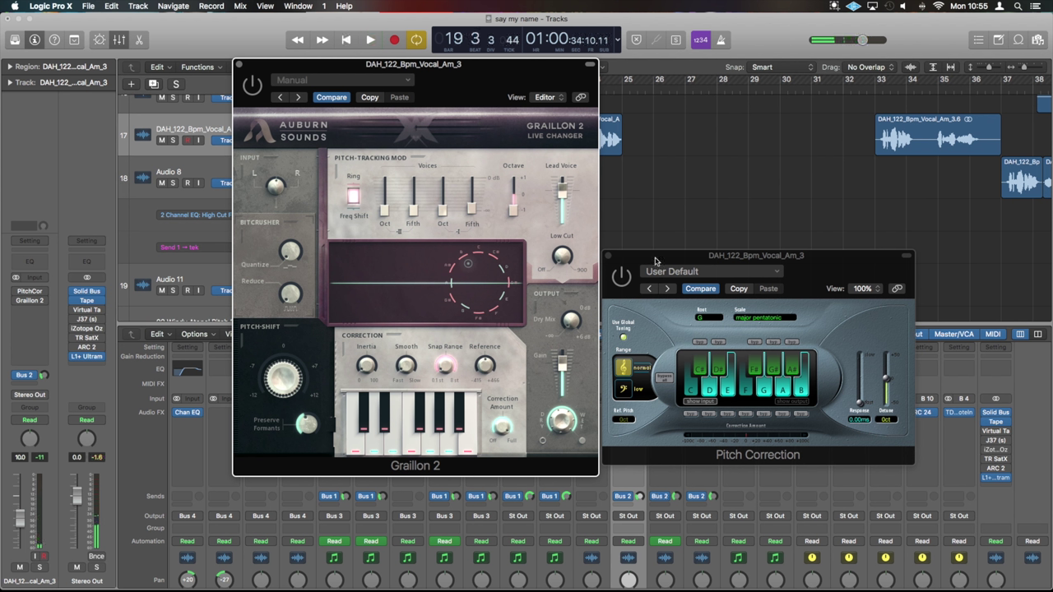
Step: Turn on Pitch Correction and play the vocal through it with Graillon 2 still bypassed
{"action": "left_click", "coordinate": [623, 282]}
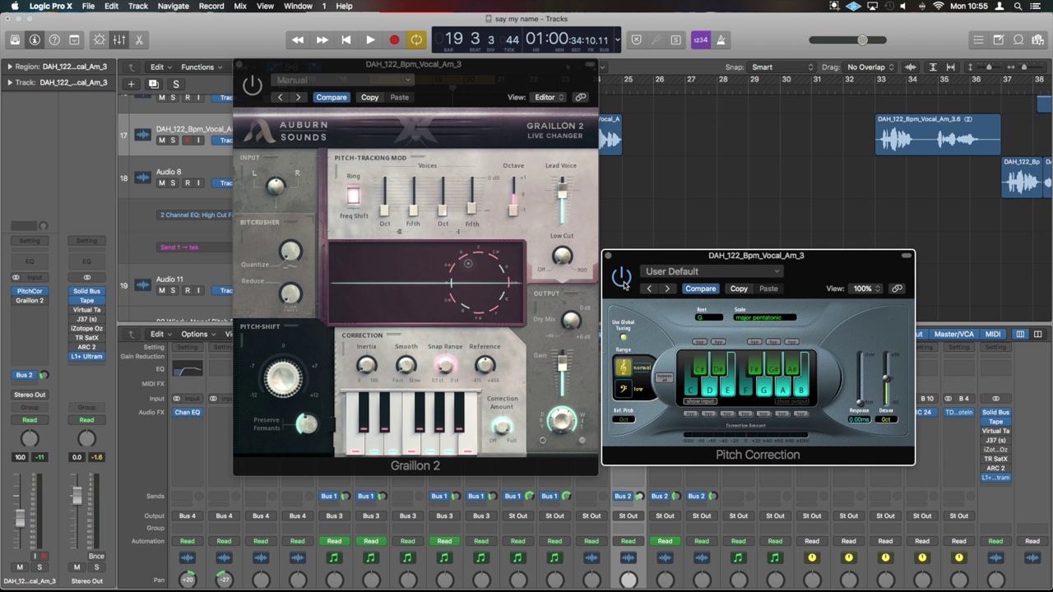
{"action": "key", "text": "space"}
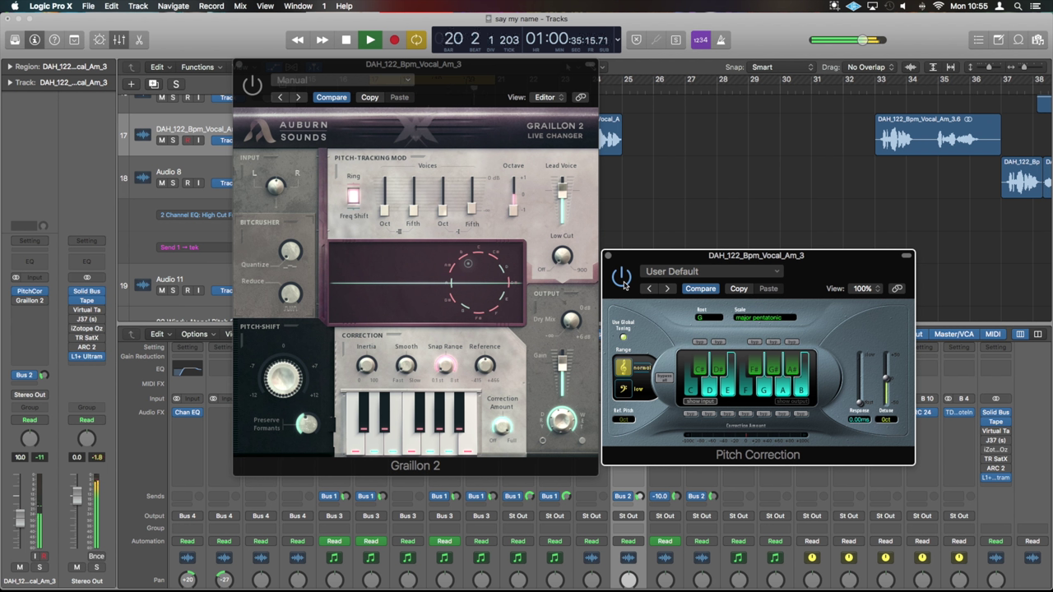
{"action": "key", "text": "space"}
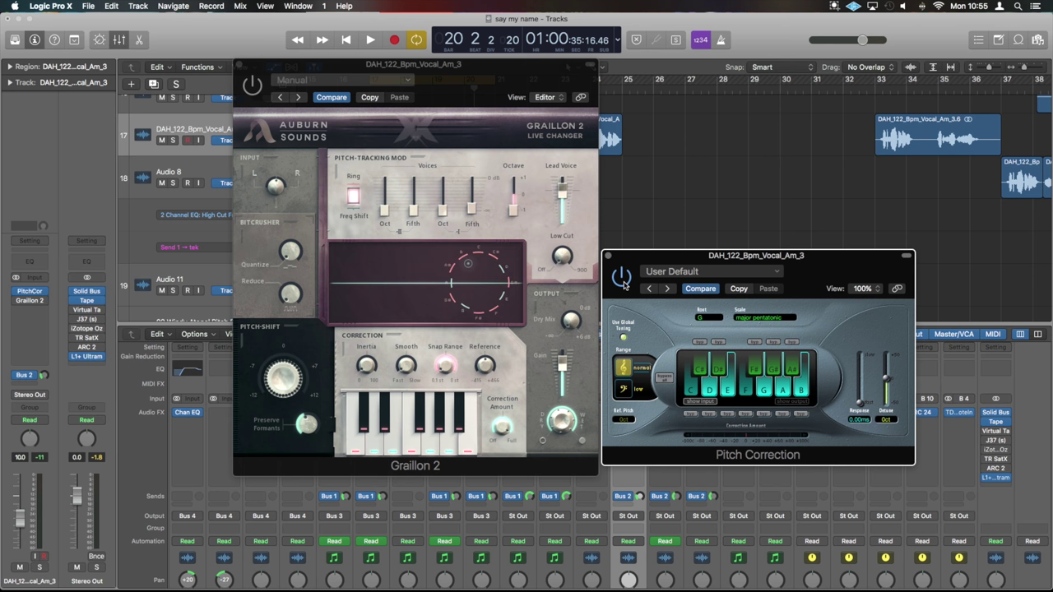
Step: Bypass Pitch Correction and turn on Graillon 2 on the vocal track
{"action": "left_click", "coordinate": [623, 282]}
{"action": "left_click", "coordinate": [253, 84]}
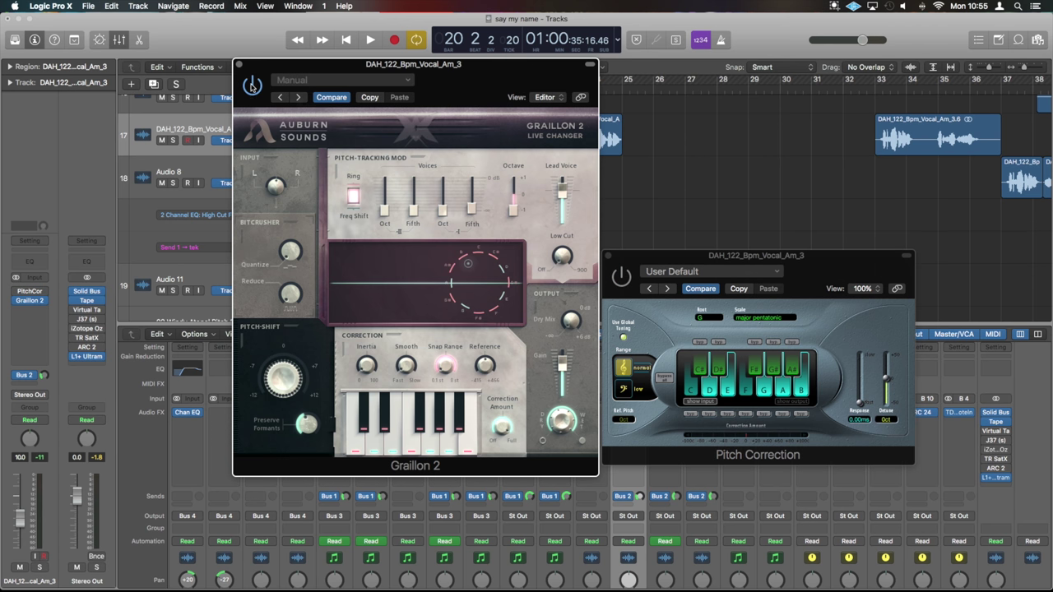
{"action": "left_click_drag", "start_coordinate": [671, 256], "coordinate": [726, 257]}
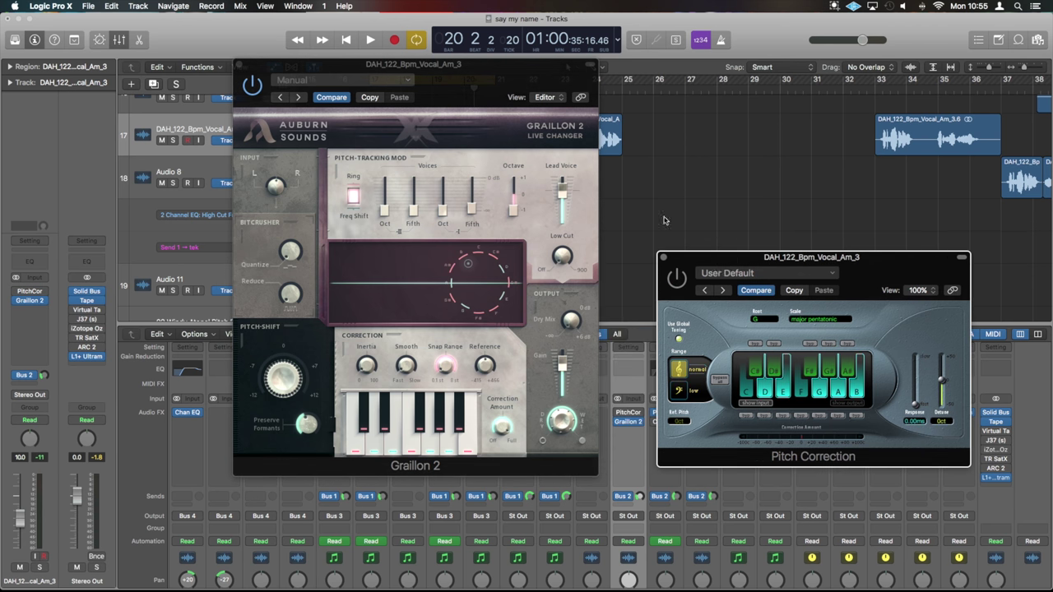
{"action": "left_click_drag", "start_coordinate": [454, 80], "coordinate": [552, 78]}
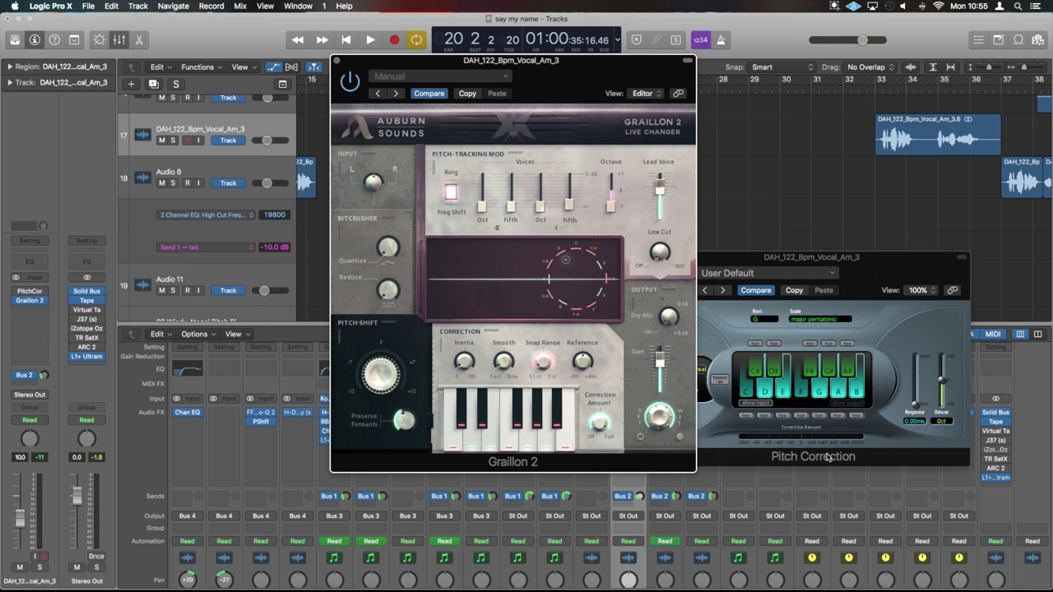
Step: Close the Pitch Correction window and reposition the Graillon 2 window
{"action": "left_click", "coordinate": [911, 261]}
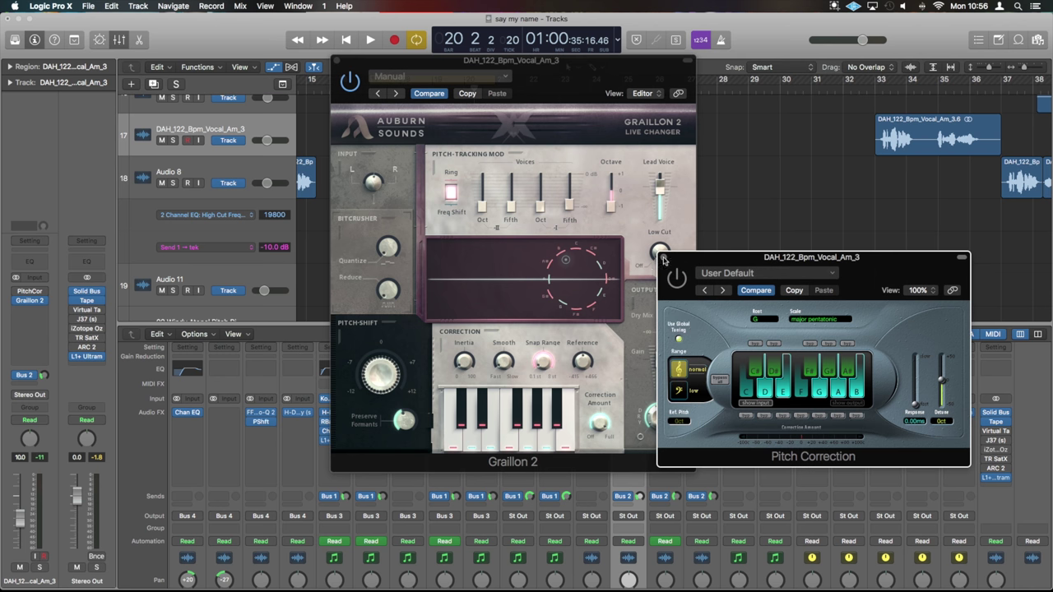
{"action": "left_click", "coordinate": [664, 259]}
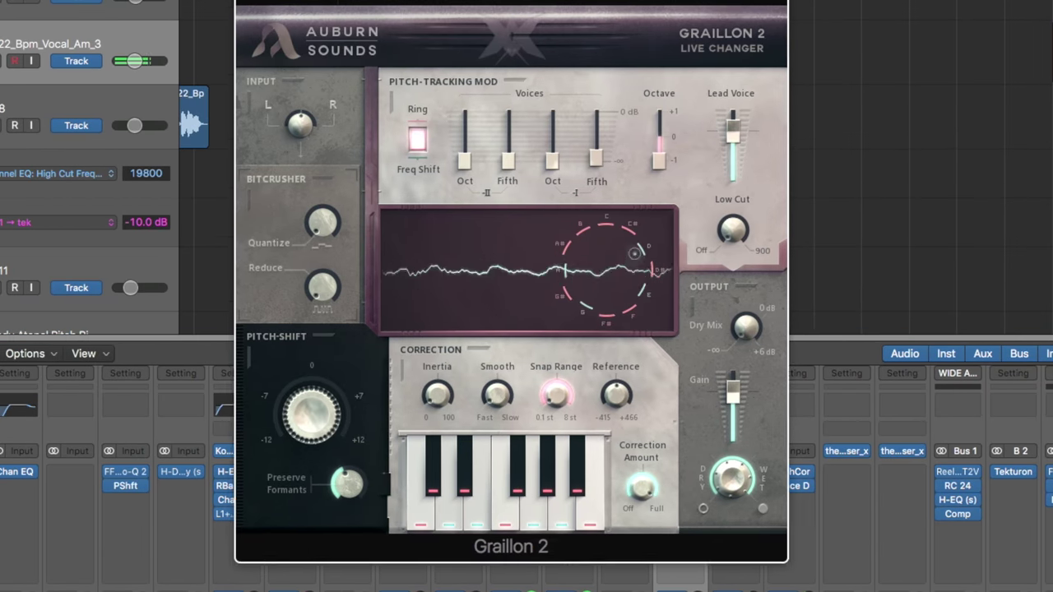
{"action": "left_click_drag", "start_coordinate": [511, 2], "coordinate": [540, 11]}
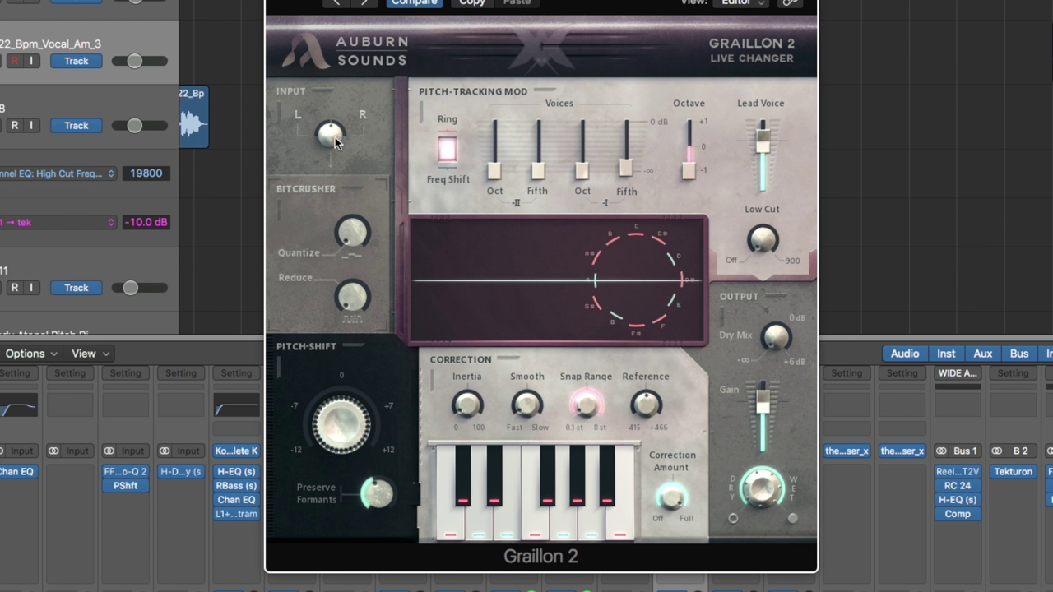
Step: Switch Graillon 2's Pitch-Tracking Mod mode to Freq Shift
{"action": "mouse_move", "coordinate": [335, 139]}
{"action": "left_mouse_down"}
{"action": "mouse_move", "coordinate": [335, 166]}
{"action": "mouse_move", "coordinate": [337, 112]}
{"action": "mouse_move", "coordinate": [338, 141]}
{"action": "left_mouse_up"}
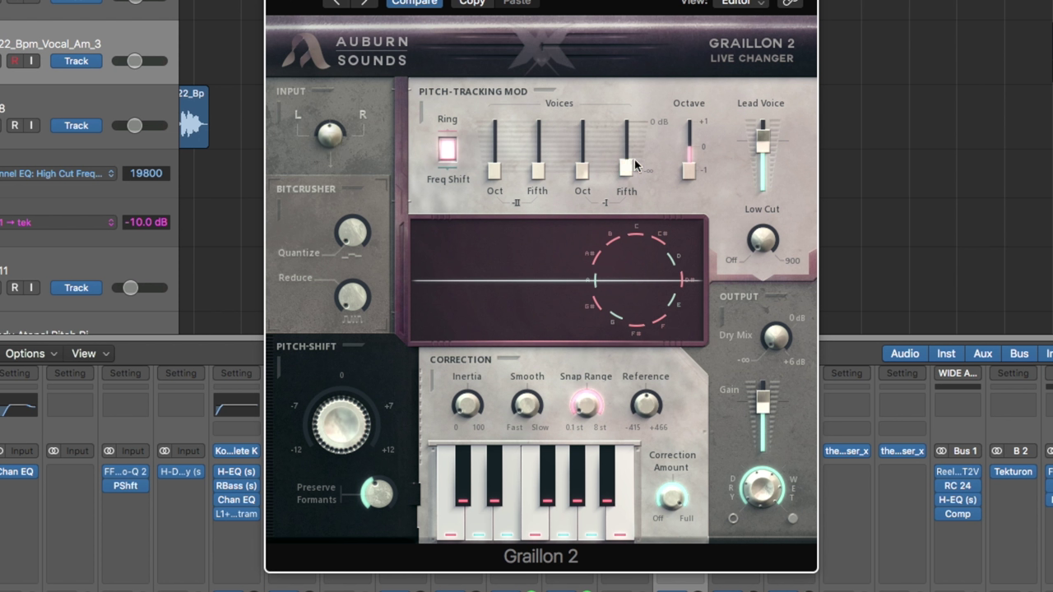
{"action": "left_click", "coordinate": [444, 155]}
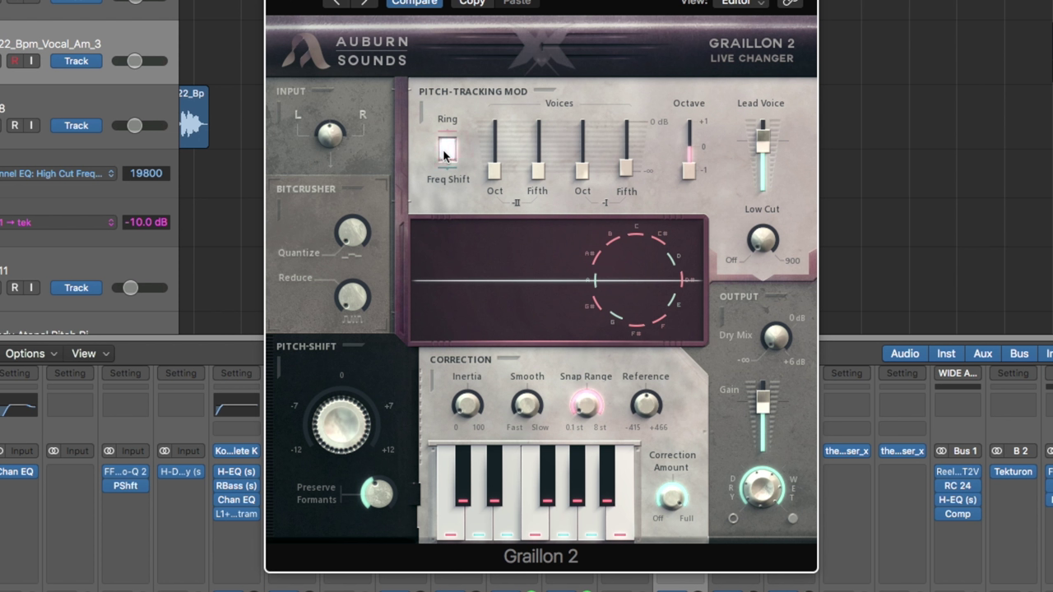
{"action": "left_click", "coordinate": [443, 154]}
Step: Try the Pitch-Tracking Mod Octave at 0 and return it to -1, keeping Lead Voice and Low Cut as they are
{"action": "left_click_drag", "start_coordinate": [688, 169], "coordinate": [689, 147]}
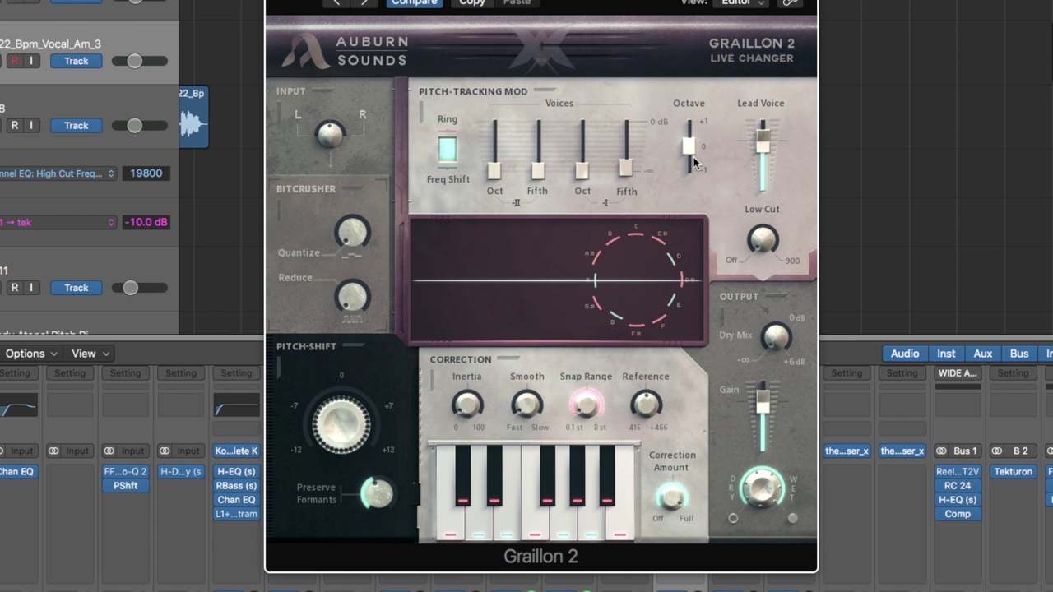
{"action": "left_click_drag", "start_coordinate": [690, 148], "coordinate": [691, 178]}
{"action": "mouse_move", "coordinate": [762, 142]}
{"action": "left_mouse_down"}
{"action": "mouse_move", "coordinate": [760, 175]}
{"action": "mouse_move", "coordinate": [764, 141]}
{"action": "left_mouse_up"}
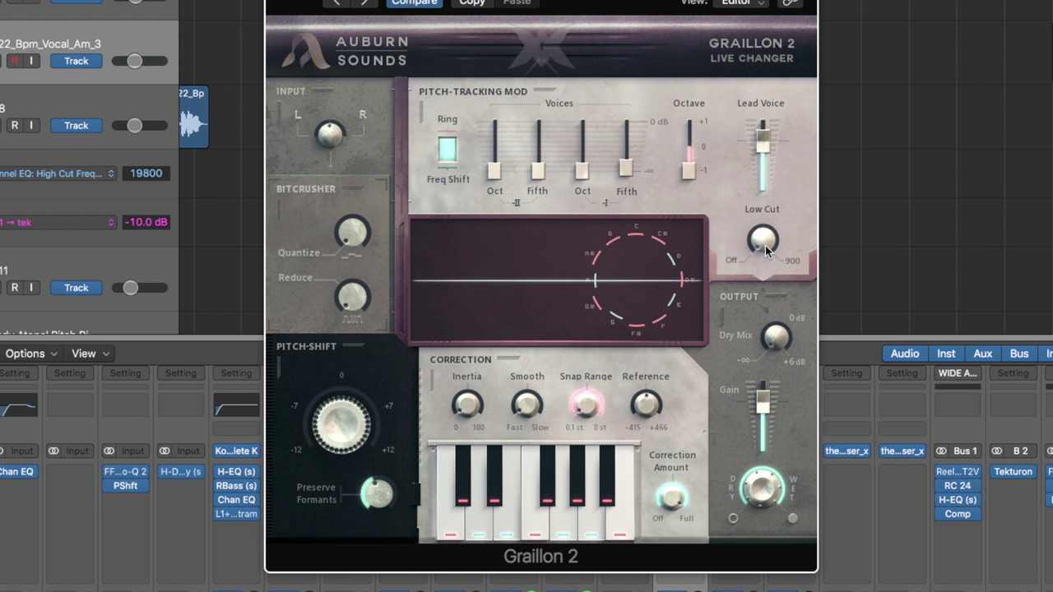
{"action": "left_click_drag", "start_coordinate": [768, 250], "coordinate": [803, 292]}
Step: Try the bitcrusher's Quantize at about 23.1 smp during playback and return it to 1.0 smp
{"action": "left_click_drag", "start_coordinate": [661, 1], "coordinate": [712, 0]}
{"action": "left_click_drag", "start_coordinate": [658, 26], "coordinate": [644, 23]}
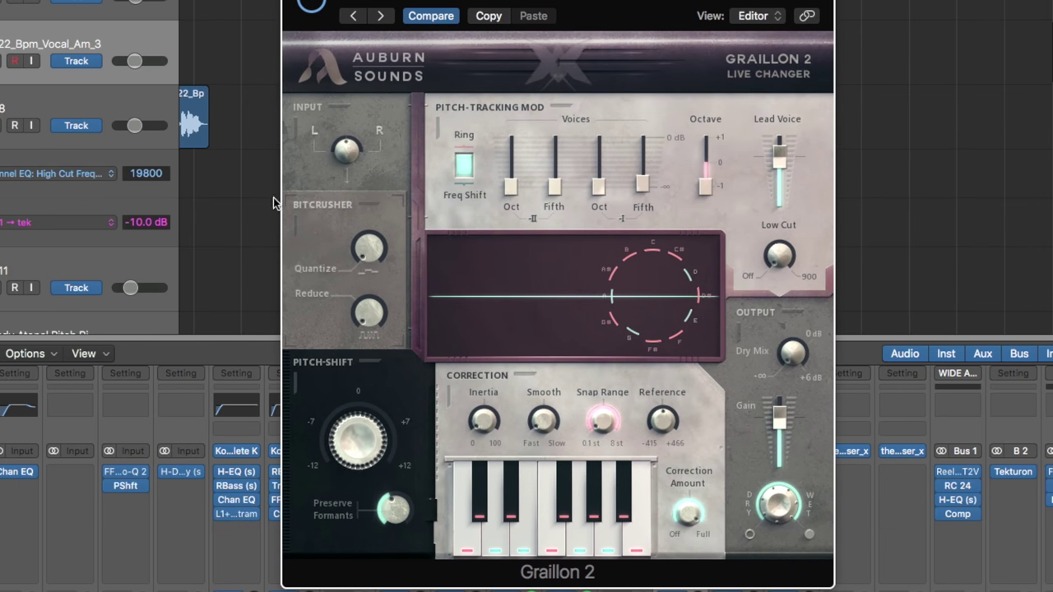
{"action": "left_click_drag", "start_coordinate": [372, 252], "coordinate": [384, 165]}
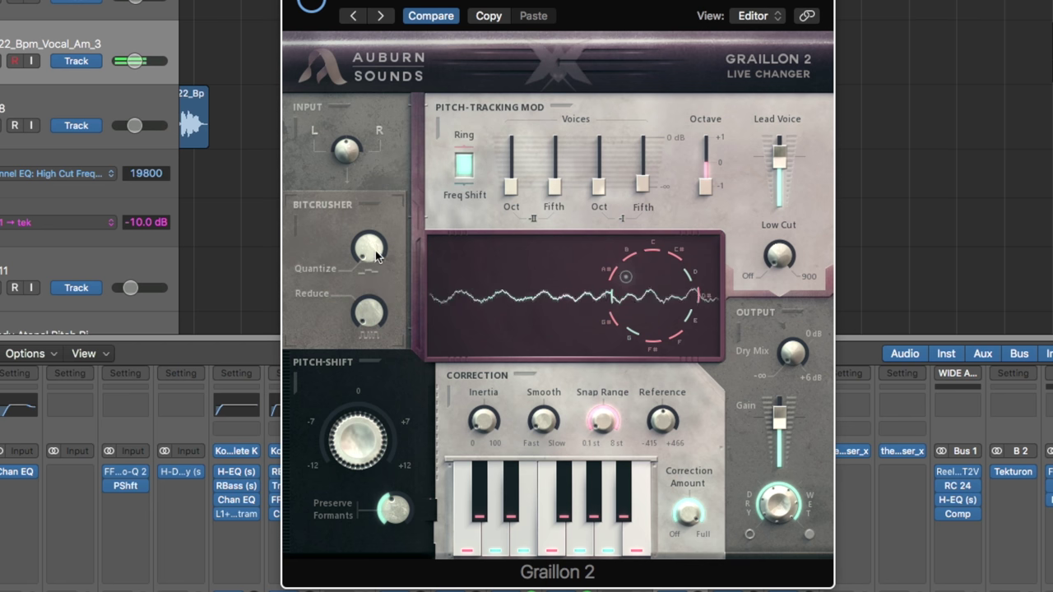
{"action": "left_click_drag", "start_coordinate": [374, 249], "coordinate": [369, 119]}
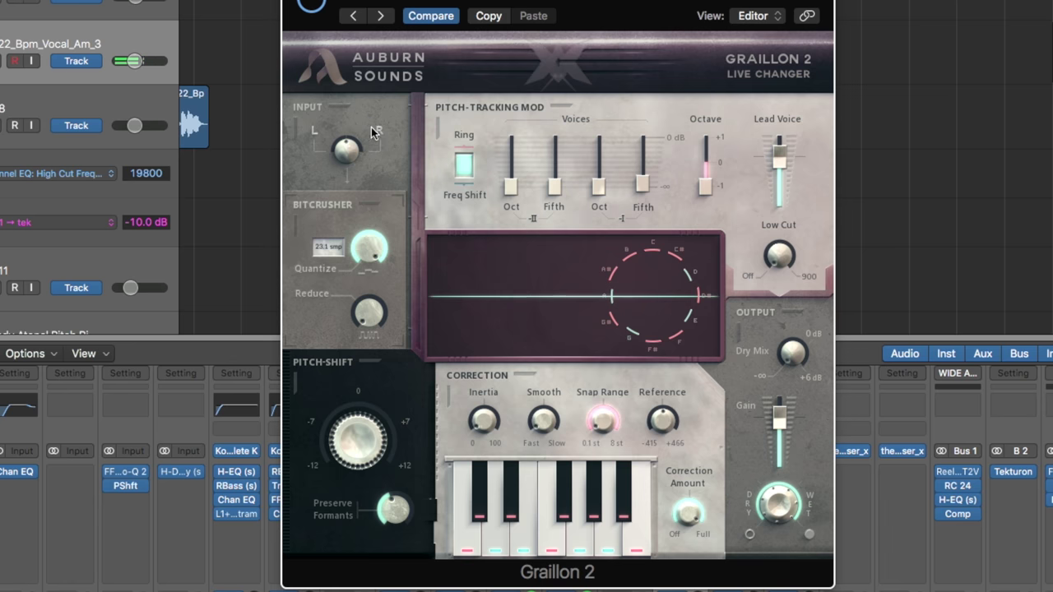
{"action": "left_click_drag", "start_coordinate": [369, 251], "coordinate": [400, 421]}
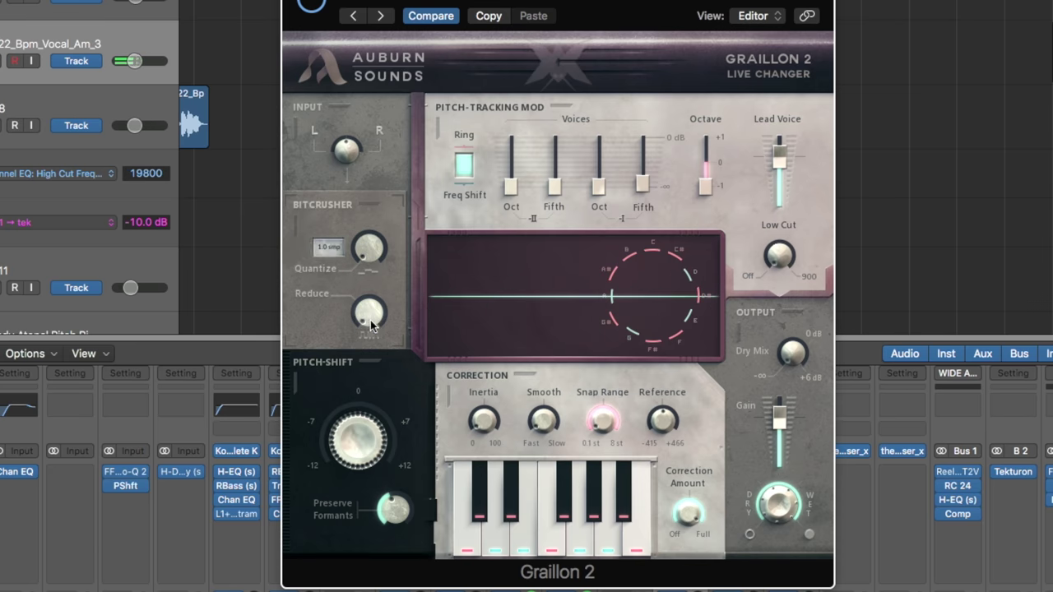
Step: Try high Reduce and Quantize amounts in the bitcrusher and return both to their minimum
{"action": "left_click_drag", "start_coordinate": [372, 324], "coordinate": [376, 177]}
{"action": "left_click_drag", "start_coordinate": [368, 249], "coordinate": [361, 106]}
{"action": "left_click_drag", "start_coordinate": [368, 246], "coordinate": [386, 508]}
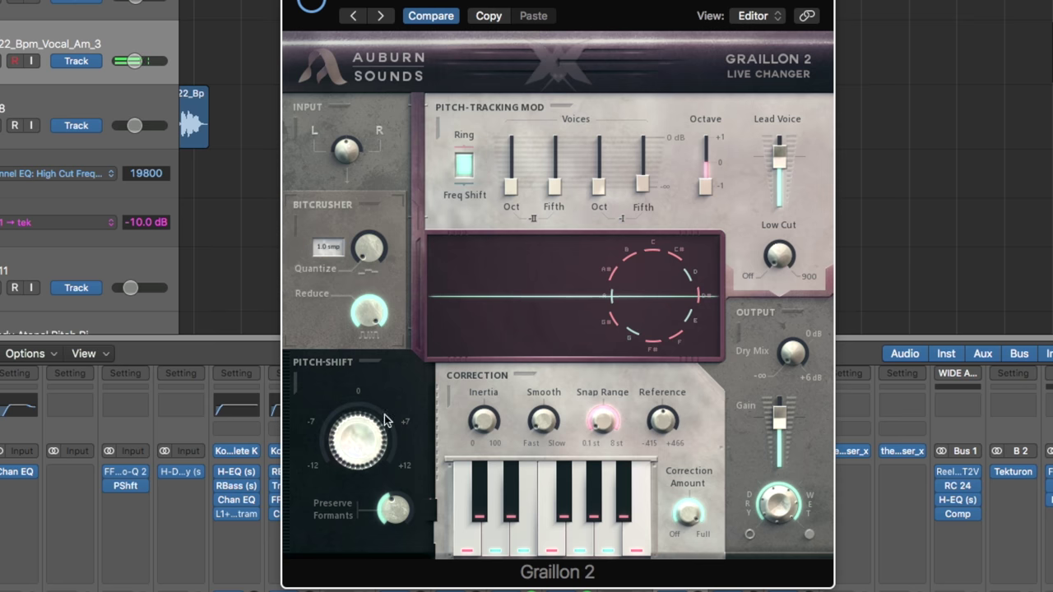
{"action": "left_click_drag", "start_coordinate": [367, 310], "coordinate": [393, 527]}
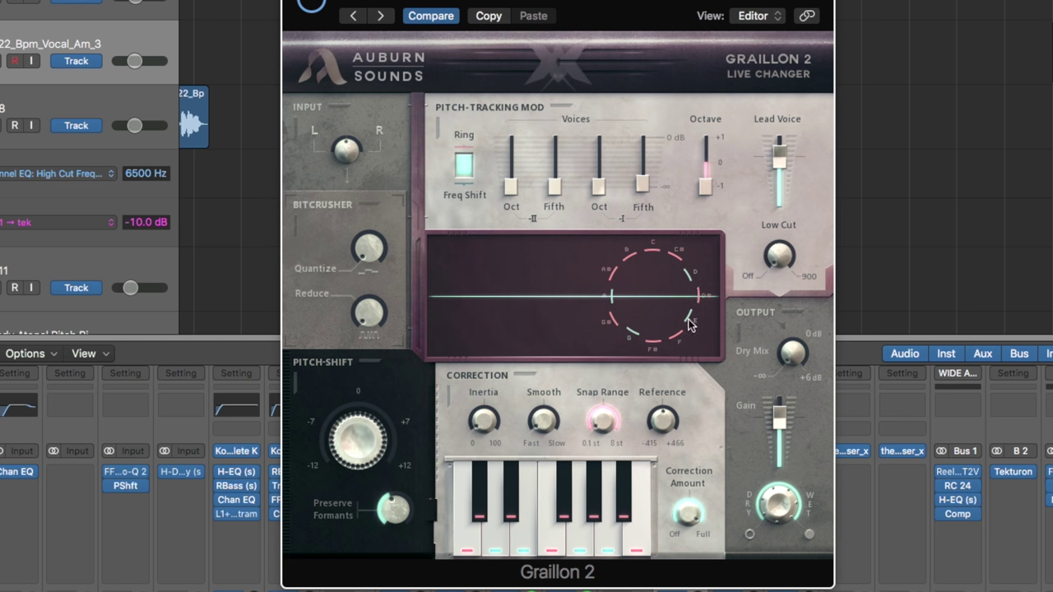
Step: Enable the note B on the Correction keyboard and play the vocal
{"action": "left_click", "coordinate": [645, 553]}
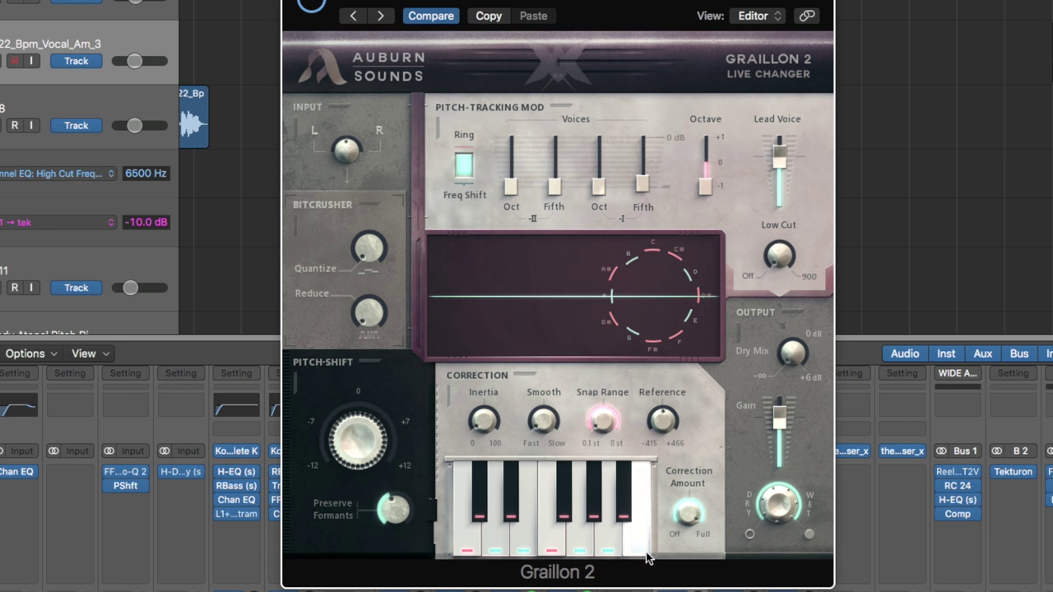
{"action": "key", "text": "space"}
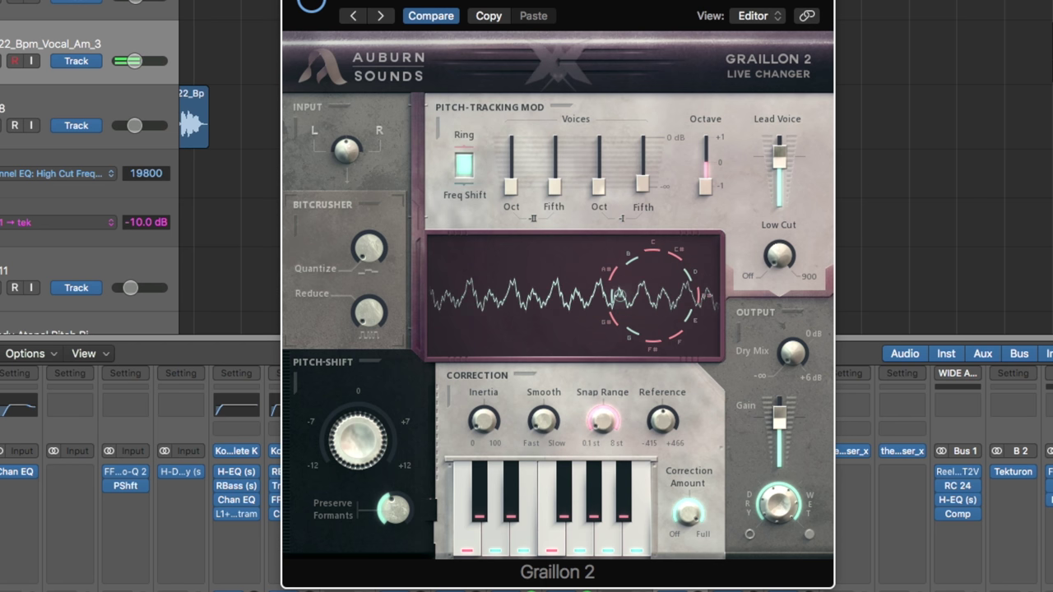
{"action": "scroll", "coordinate": [140, 477], "scroll_direction": "up", "scroll_amount": 1}
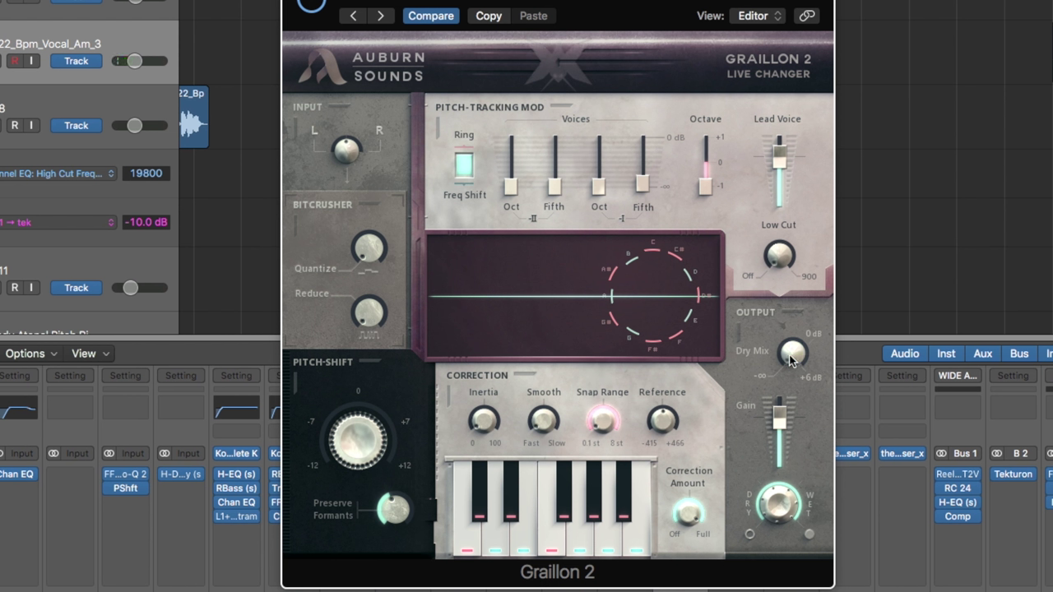
Step: Audition the vocal with the output dry/wet mix at 0 % and return the mix to fully wet
{"action": "left_click_drag", "start_coordinate": [791, 355], "coordinate": [803, 428]}
{"action": "left_click", "coordinate": [779, 510]}
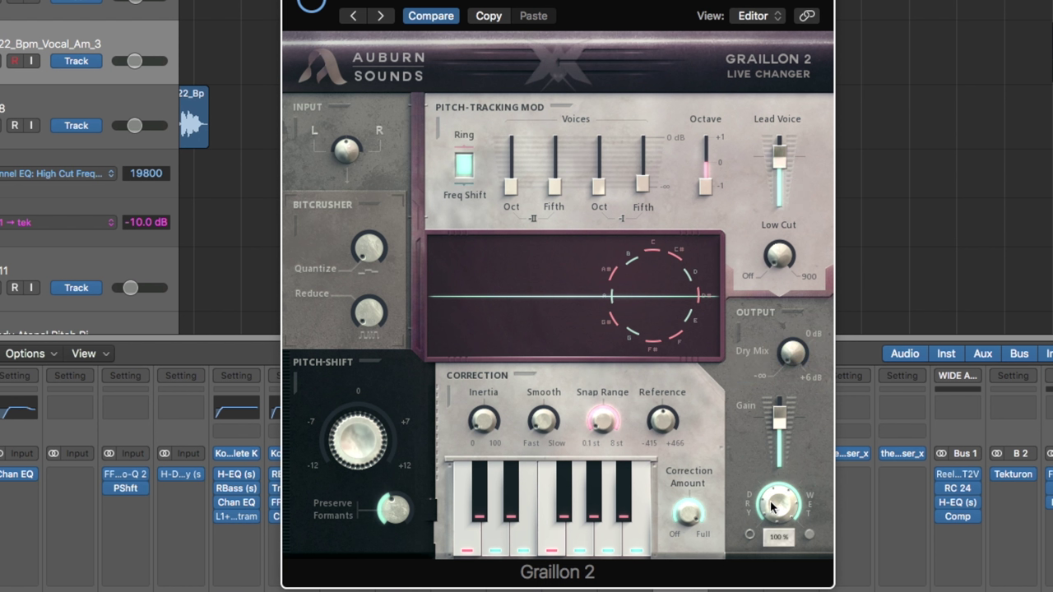
{"action": "left_click_drag", "start_coordinate": [773, 508], "coordinate": [799, 591]}
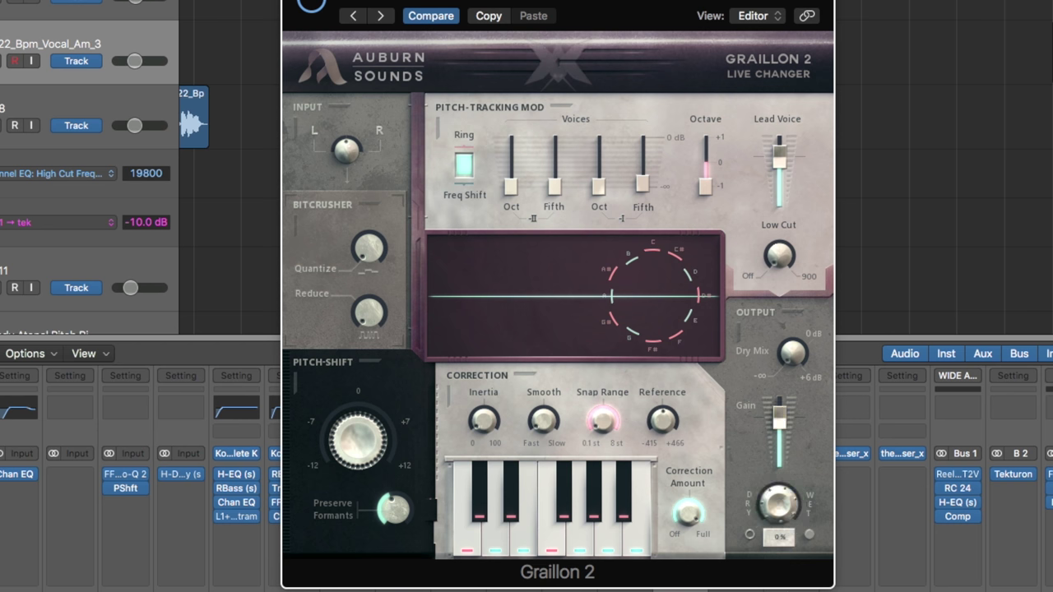
{"action": "key", "text": "space"}
{"action": "left_click_drag", "start_coordinate": [780, 516], "coordinate": [796, 262]}
{"action": "left_click_drag", "start_coordinate": [777, 510], "coordinate": [793, 494]}
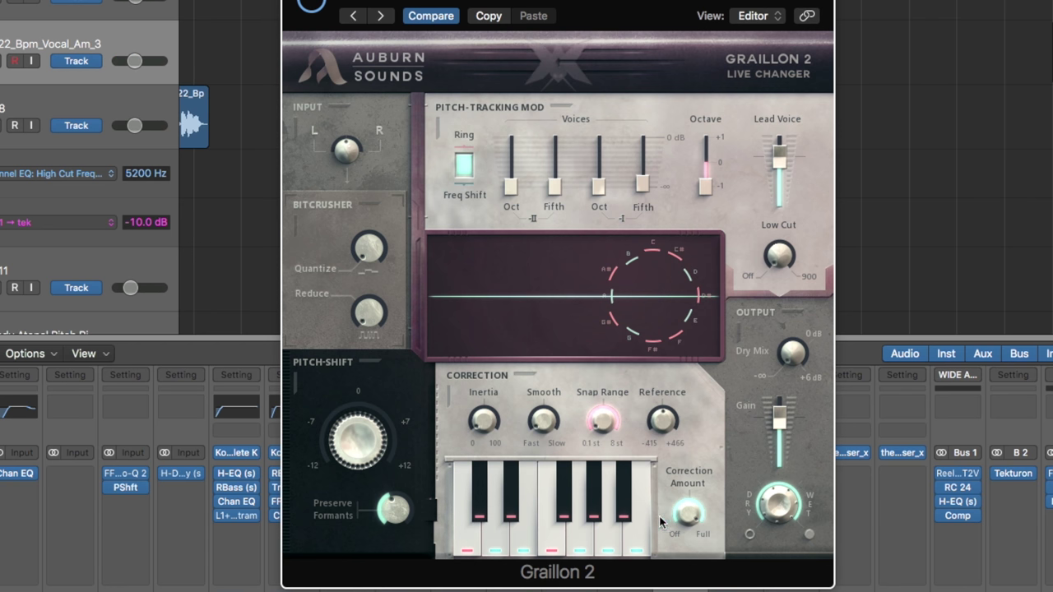
Step: Enable the notes A#, G#, F#, F, D#, C# and C on the Correction keyboard
{"action": "left_click", "coordinate": [623, 506]}
{"action": "left_click", "coordinate": [593, 506]}
{"action": "left_click", "coordinate": [565, 507]}
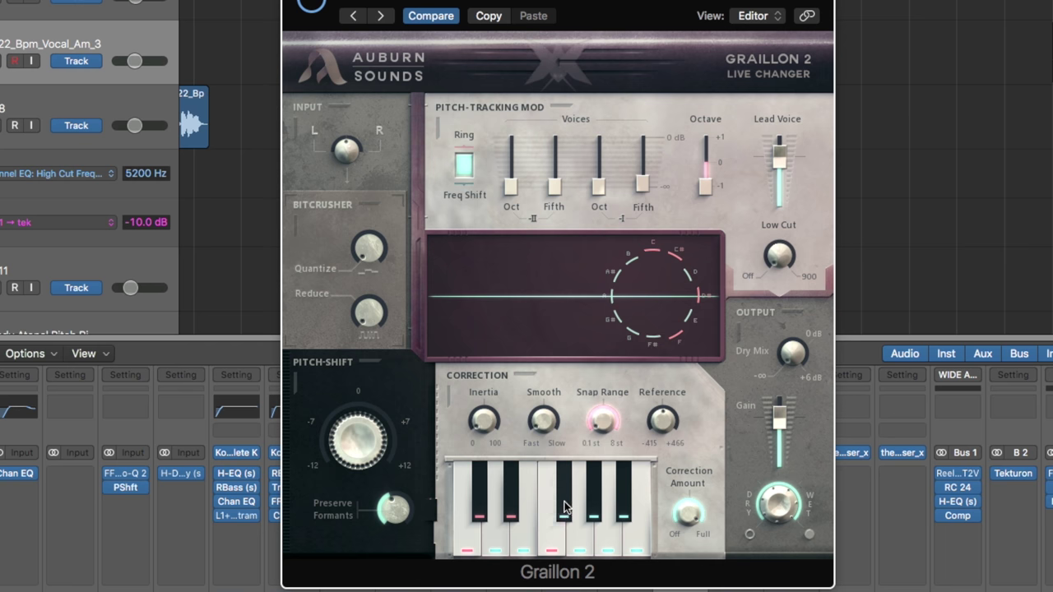
{"action": "left_click", "coordinate": [550, 533]}
{"action": "left_click", "coordinate": [511, 502]}
{"action": "left_click", "coordinate": [480, 499]}
{"action": "left_click", "coordinate": [465, 539]}
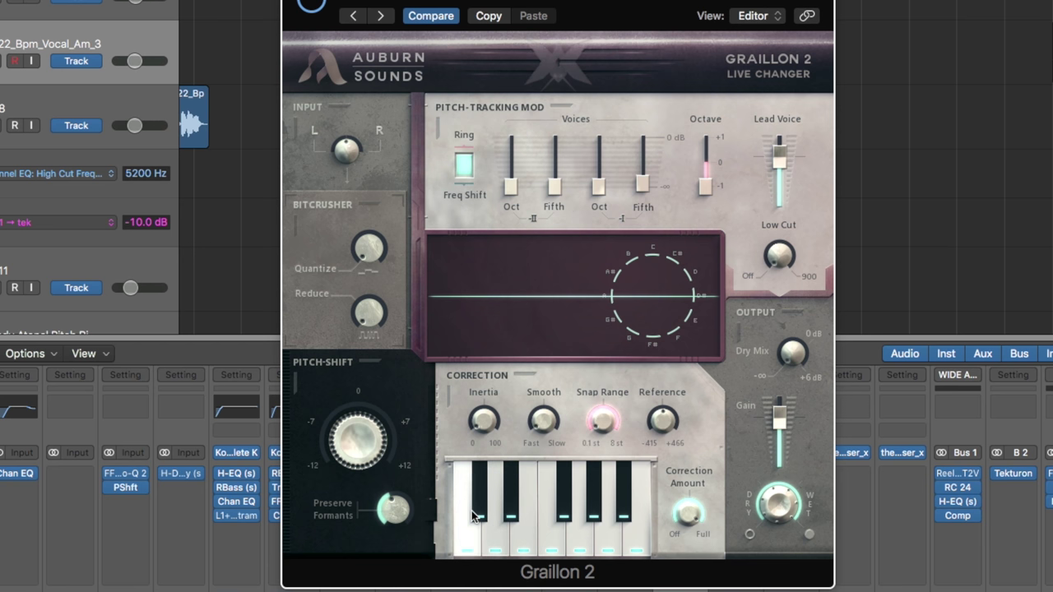
Step: Open the vocal track's Pitch Correction plug-in and place its window beside Graillon 2
{"action": "left_click_drag", "start_coordinate": [732, 2], "coordinate": [521, 26]}
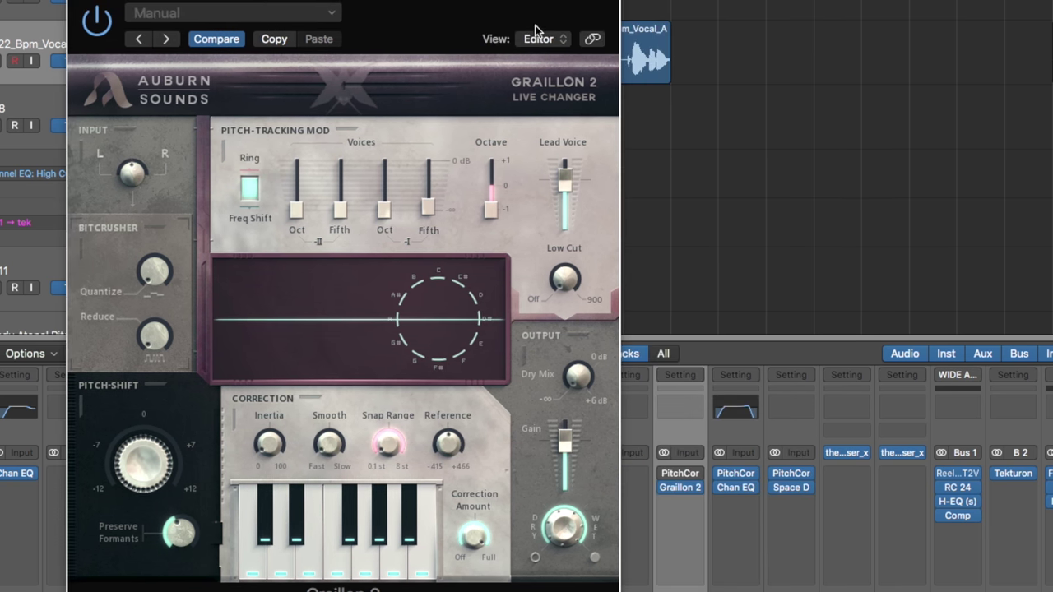
{"action": "left_click", "coordinate": [682, 474]}
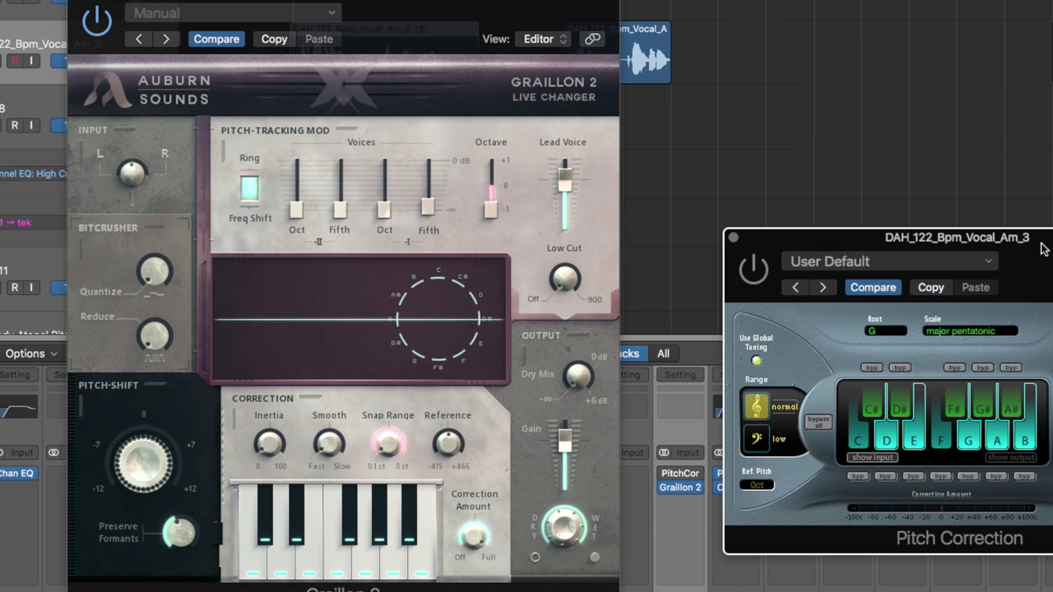
{"action": "left_click_drag", "start_coordinate": [1041, 243], "coordinate": [960, 279]}
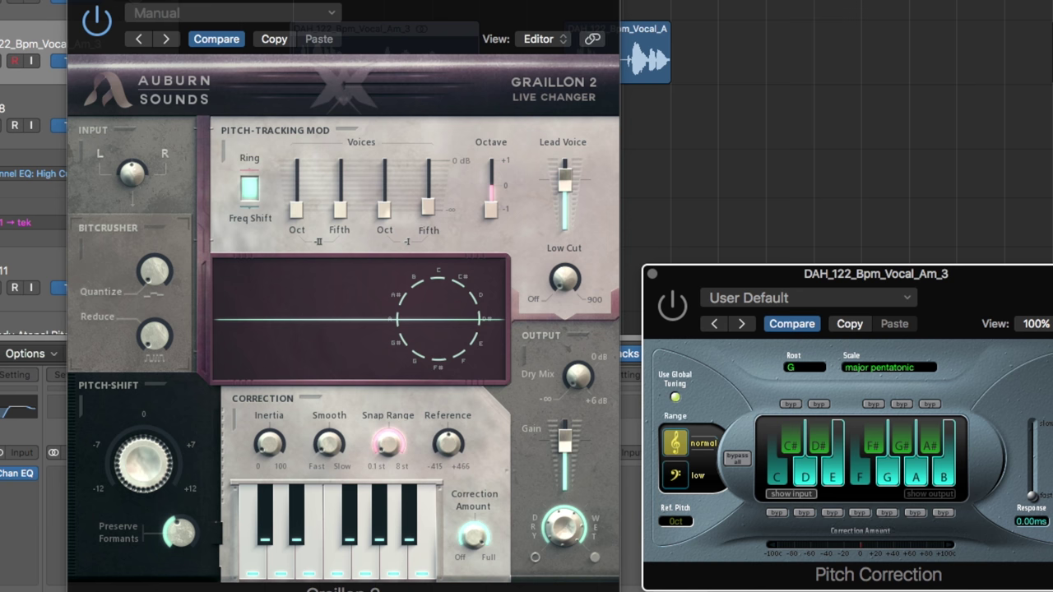
Step: Disable C, C#, D#, F, F#, G# and A# on Graillon 2's Correction keyboard to match G major pentatonic
{"action": "left_click_drag", "start_coordinate": [423, 49], "coordinate": [438, 37]}
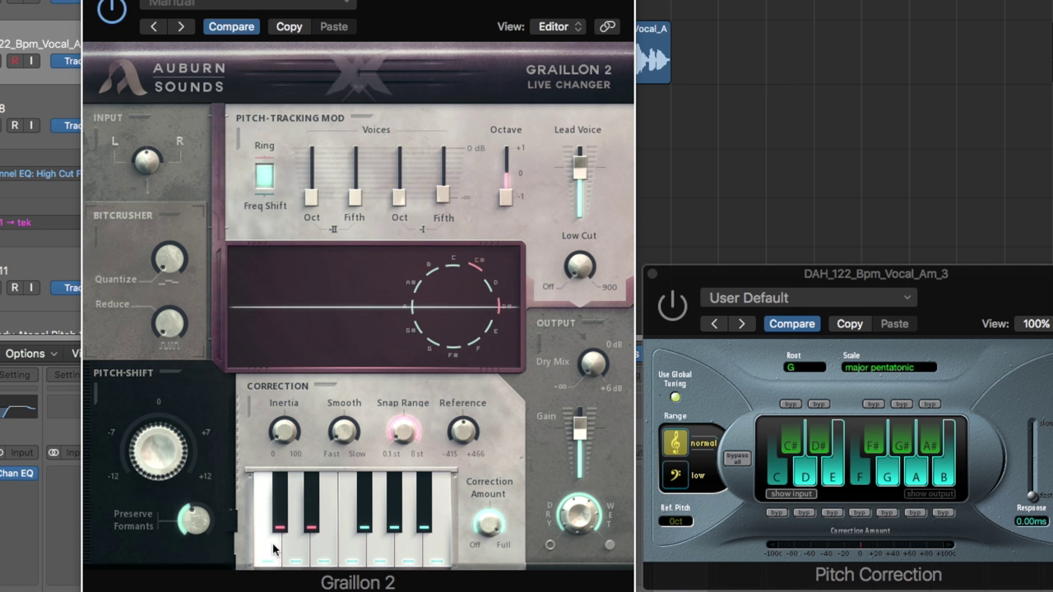
{"action": "left_click", "coordinate": [349, 552]}
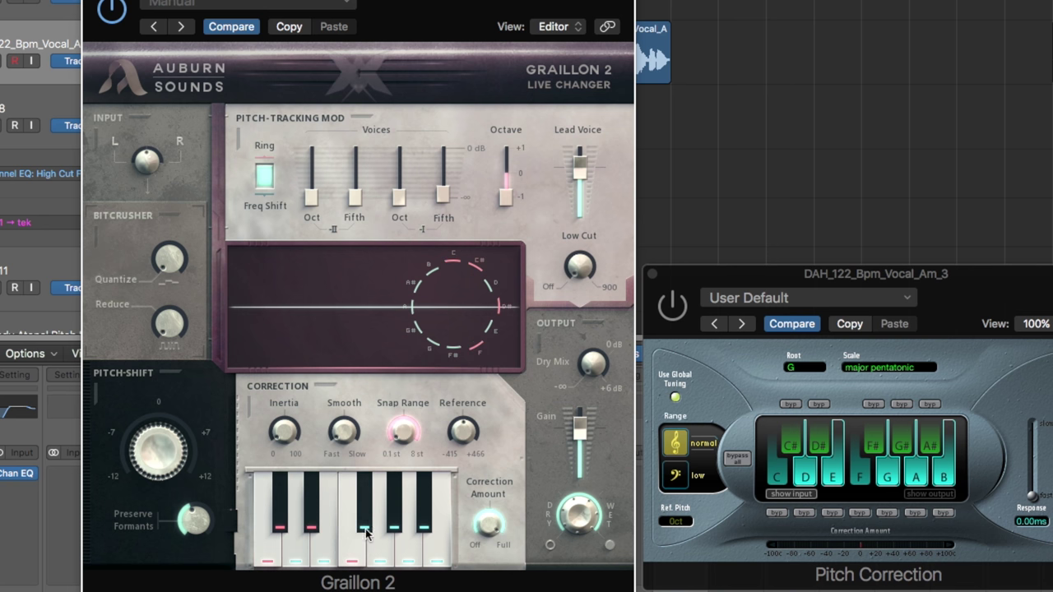
{"action": "left_click", "coordinate": [365, 529]}
{"action": "left_click", "coordinate": [393, 516]}
{"action": "left_click", "coordinate": [424, 516]}
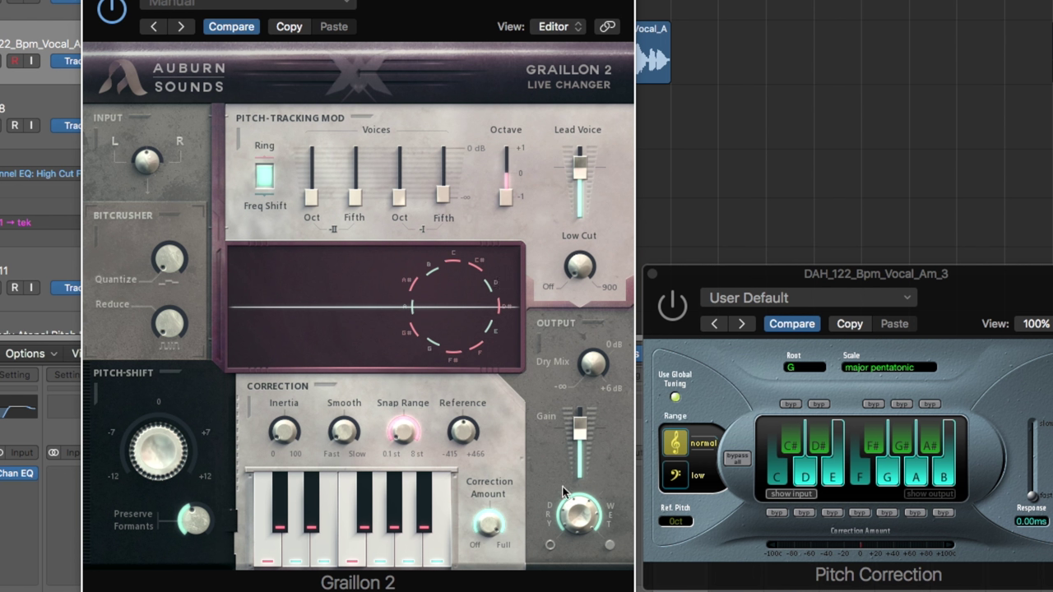
Step: Try a lower Correction Amount, return it to 100 %, and test the Snap Range and Smooth controls
{"action": "left_click_drag", "start_coordinate": [488, 518], "coordinate": [503, 403]}
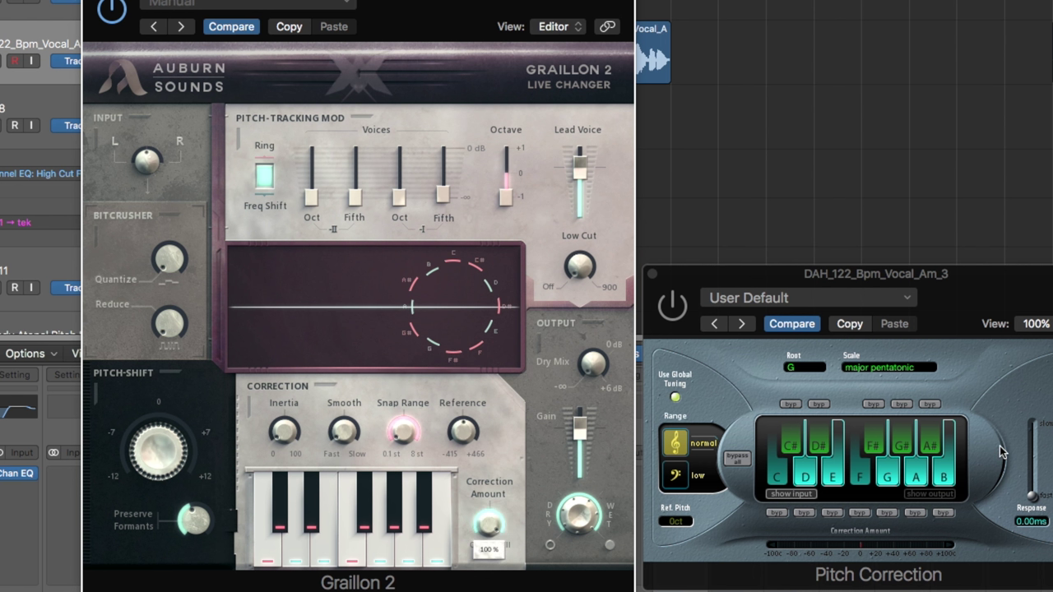
{"action": "left_click_drag", "start_coordinate": [488, 523], "coordinate": [510, 591]}
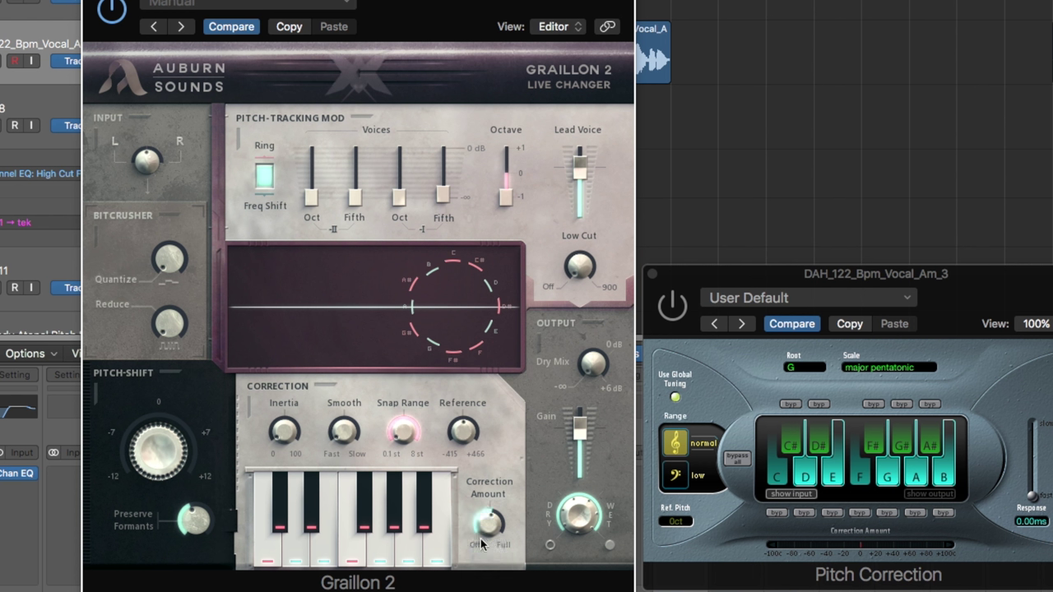
{"action": "left_click_drag", "start_coordinate": [483, 543], "coordinate": [494, 451]}
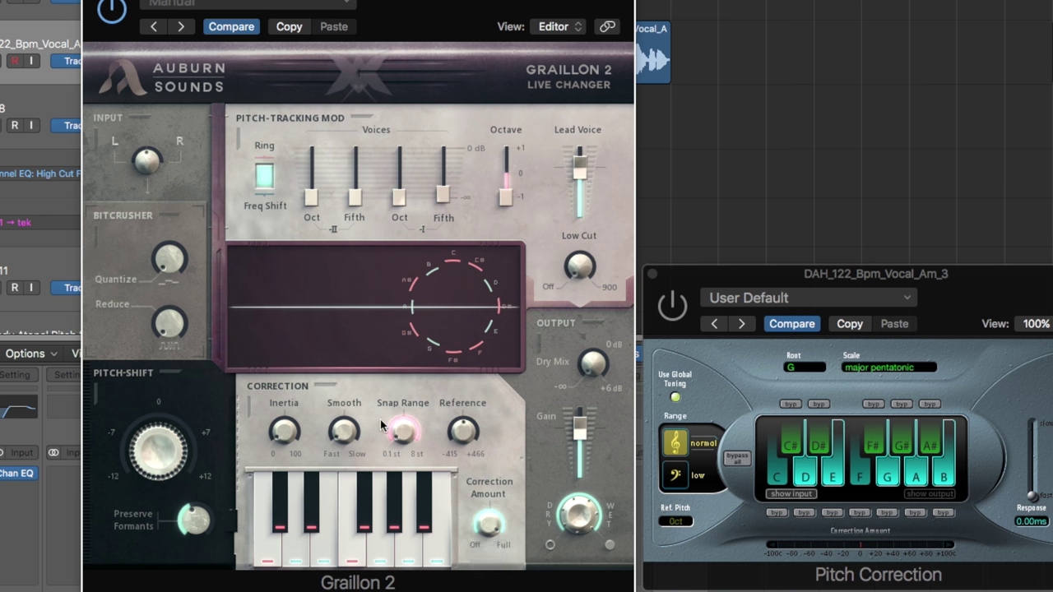
{"action": "left_click_drag", "start_coordinate": [408, 439], "coordinate": [458, 524]}
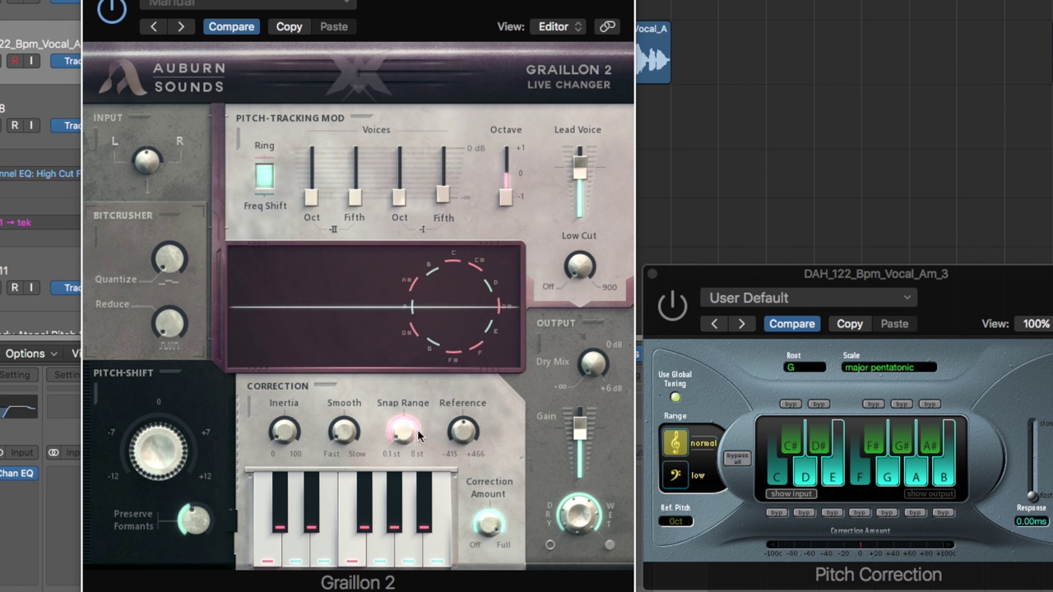
{"action": "left_click_drag", "start_coordinate": [344, 430], "coordinate": [351, 460]}
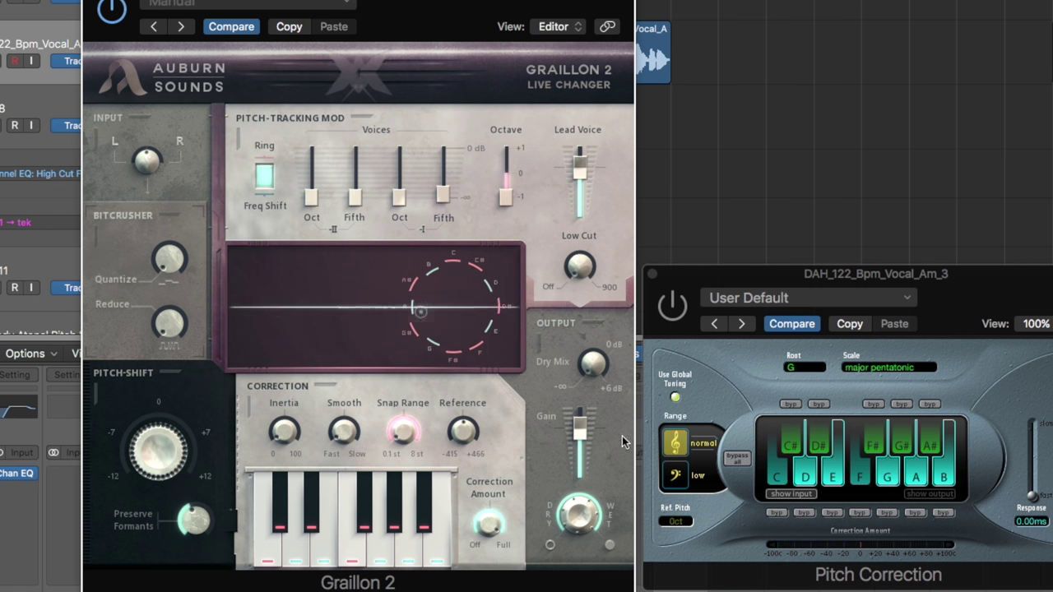
Step: Lower Preserve Formants to its minimum and audition the pitch-tracking Octave at +1 before returning it to -1
{"action": "left_click_drag", "start_coordinate": [726, 281], "coordinate": [769, 278]}
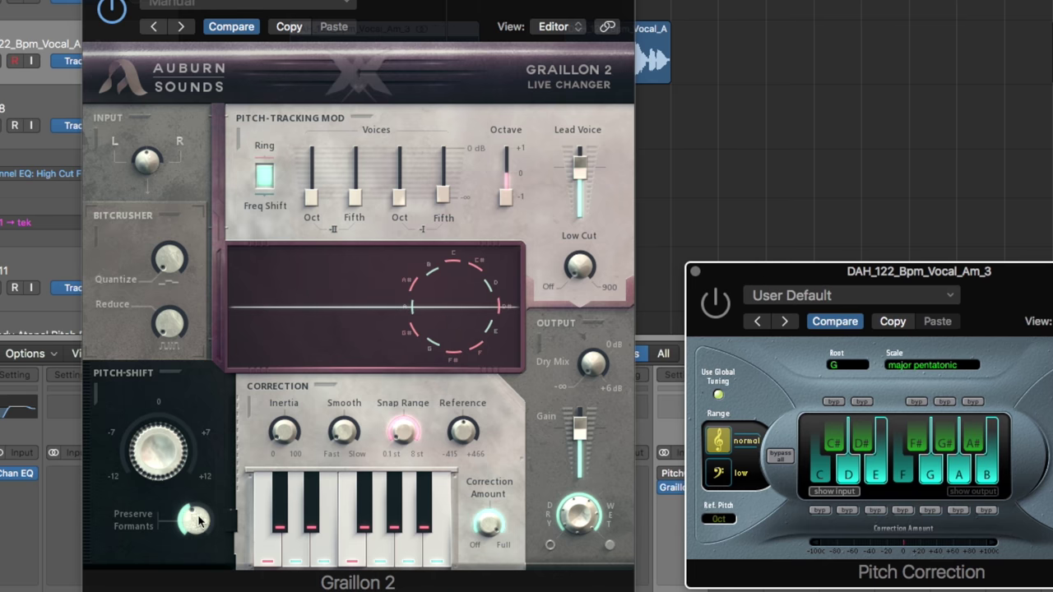
{"action": "left_click_drag", "start_coordinate": [187, 521], "coordinate": [189, 591]}
{"action": "left_click_drag", "start_coordinate": [506, 196], "coordinate": [508, 153]}
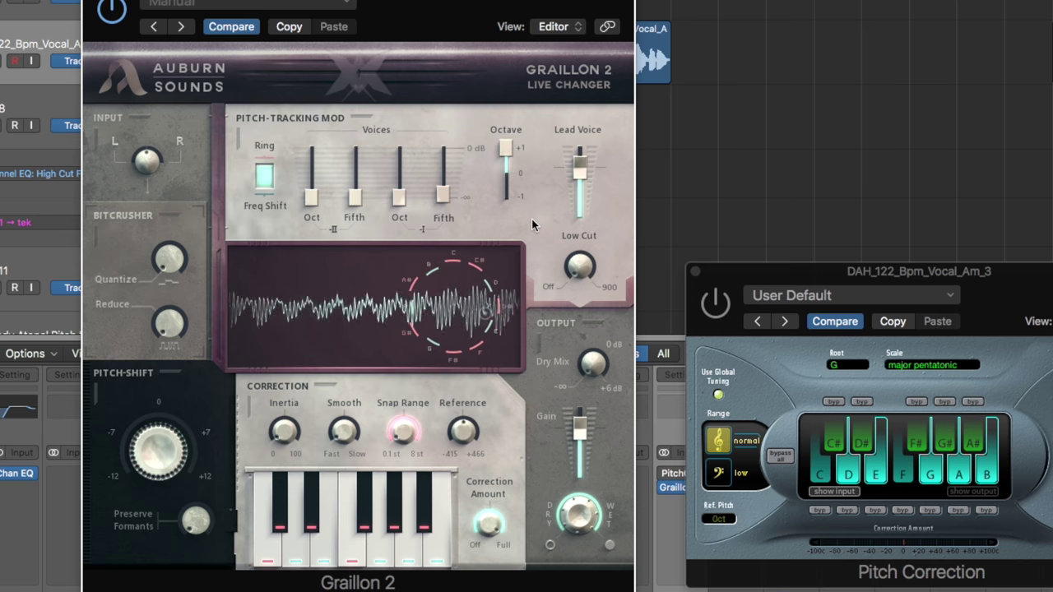
{"action": "left_click_drag", "start_coordinate": [509, 153], "coordinate": [507, 198]}
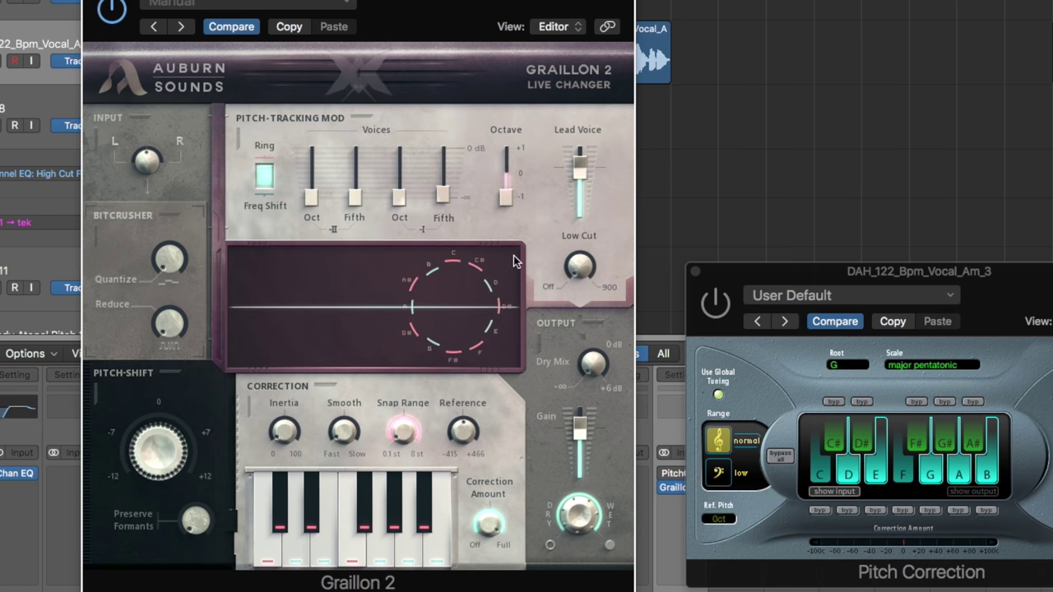
Step: Audition the -I Fifth voice at about -15.7 dB, silence it, and blend in the -II Fifth voice at a low level
{"action": "left_click_drag", "start_coordinate": [398, 196], "coordinate": [441, 174]}
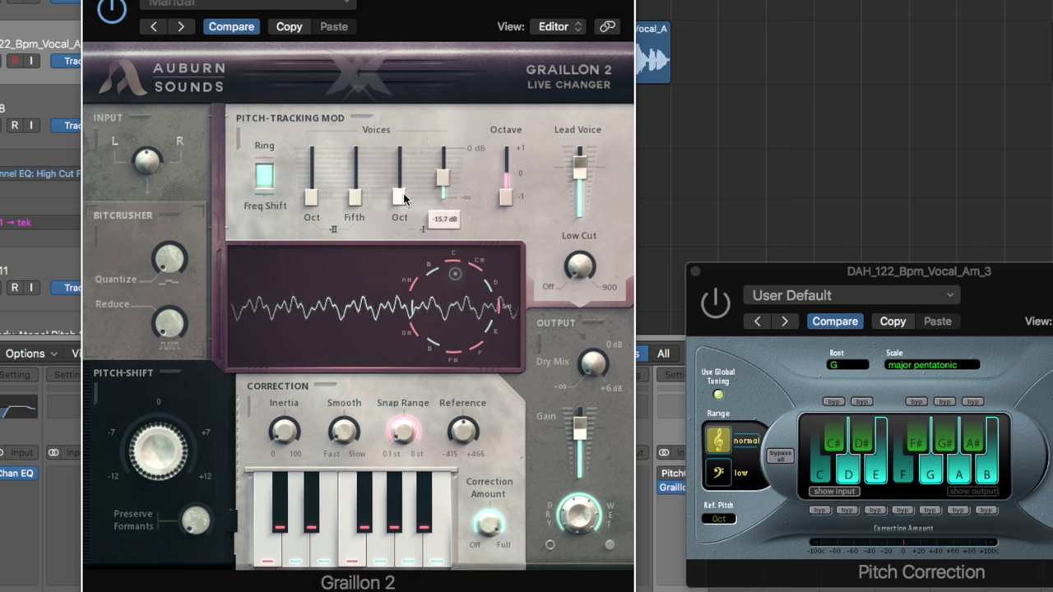
{"action": "left_click_drag", "start_coordinate": [355, 197], "coordinate": [360, 167]}
{"action": "left_click_drag", "start_coordinate": [443, 176], "coordinate": [442, 197]}
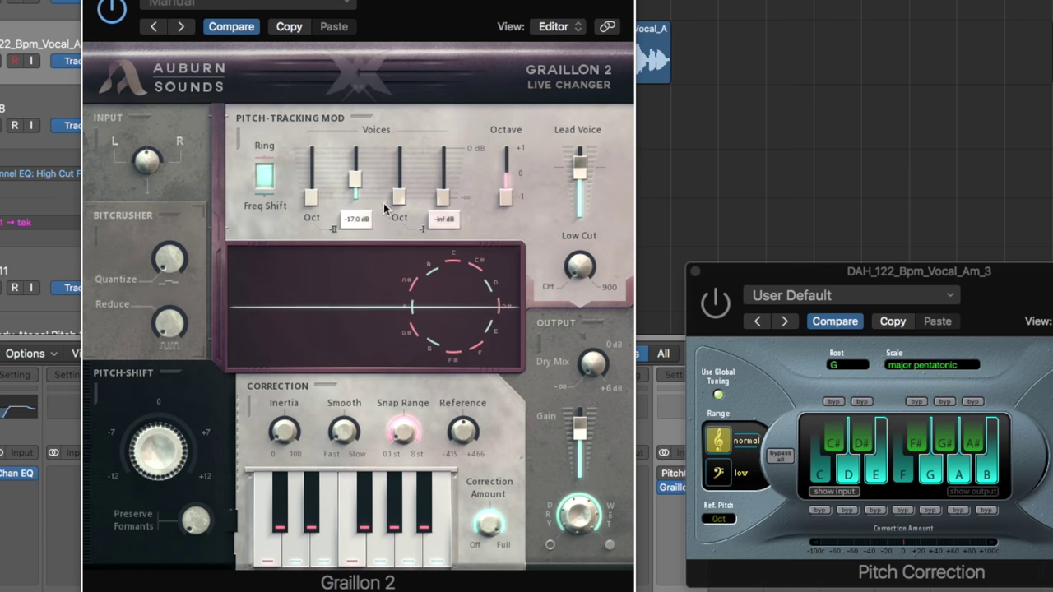
{"action": "left_click_drag", "start_coordinate": [352, 181], "coordinate": [354, 195]}
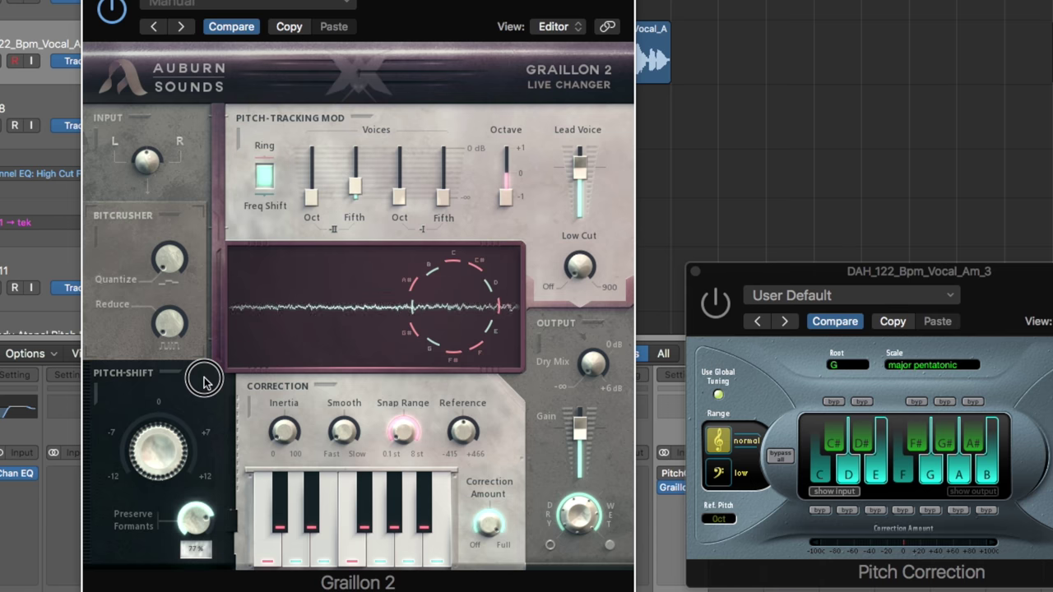
Step: Turn Preserve Formants back up and set the -II voices with Oct silenced and Fifth at about -36 dB
{"action": "left_click_drag", "start_coordinate": [204, 379], "coordinate": [205, 381]}
{"action": "left_click_drag", "start_coordinate": [352, 194], "coordinate": [316, 132]}
{"action": "left_click_drag", "start_coordinate": [311, 169], "coordinate": [316, 232]}
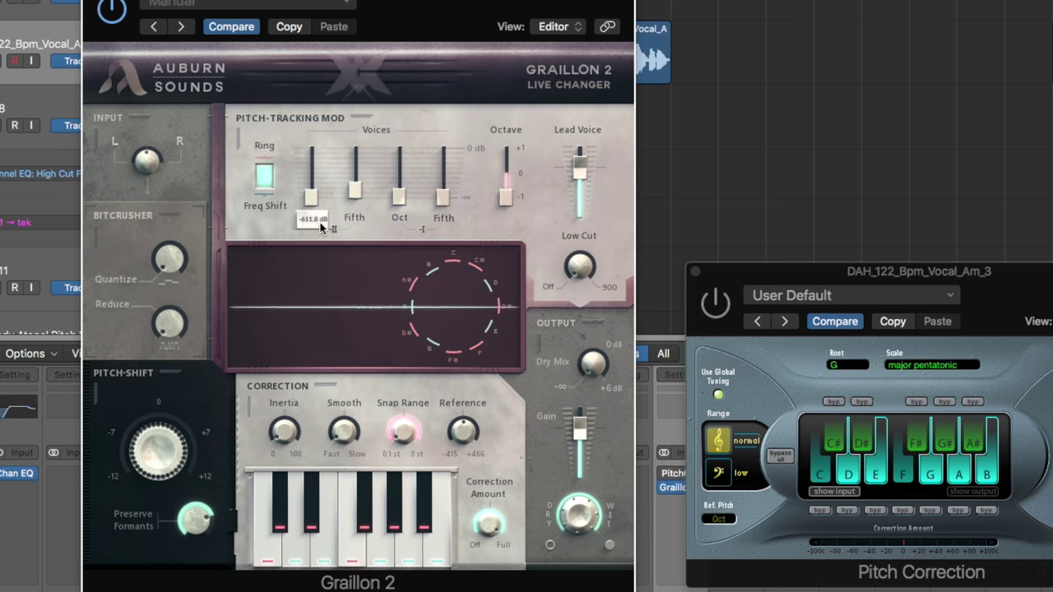
{"action": "left_click", "coordinate": [353, 194]}
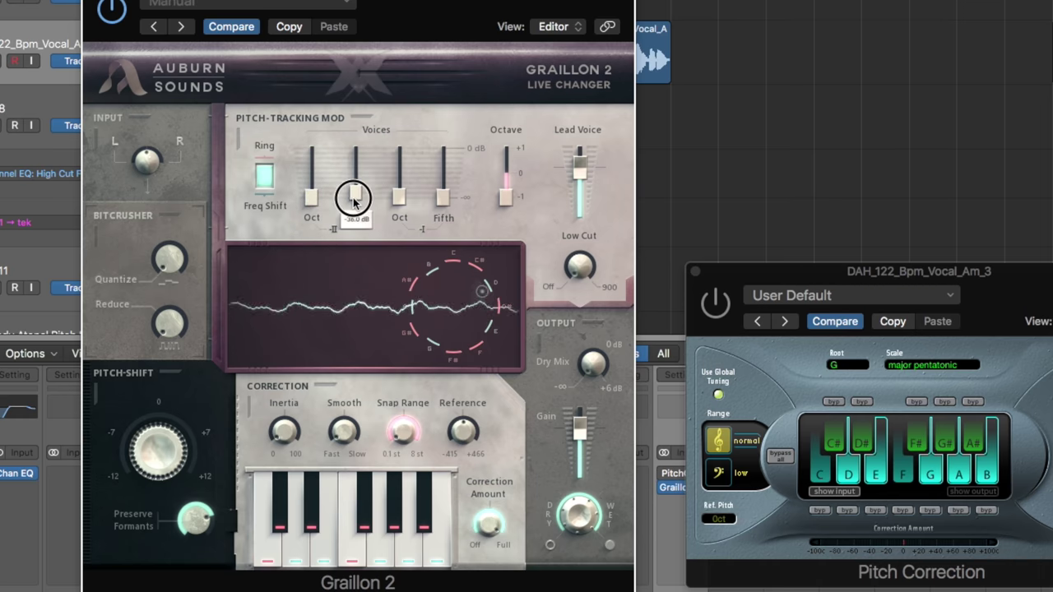
{"action": "left_click", "coordinate": [202, 522]}
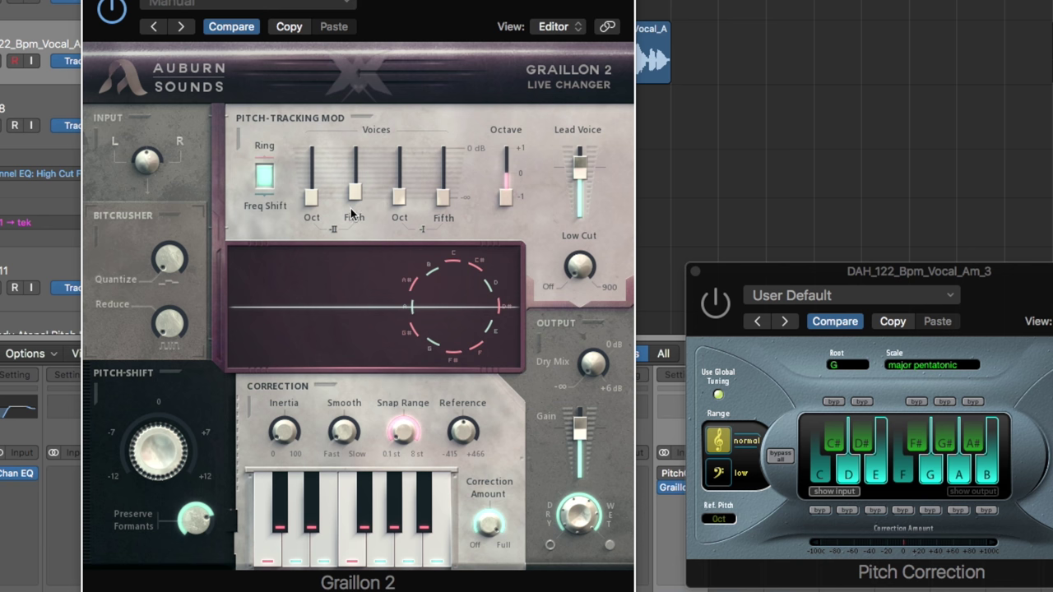
Step: Compare the vocal through Pitch Correction alone with Graillon 2 alone, ending with only Graillon 2 enabled
{"action": "left_click", "coordinate": [727, 311]}
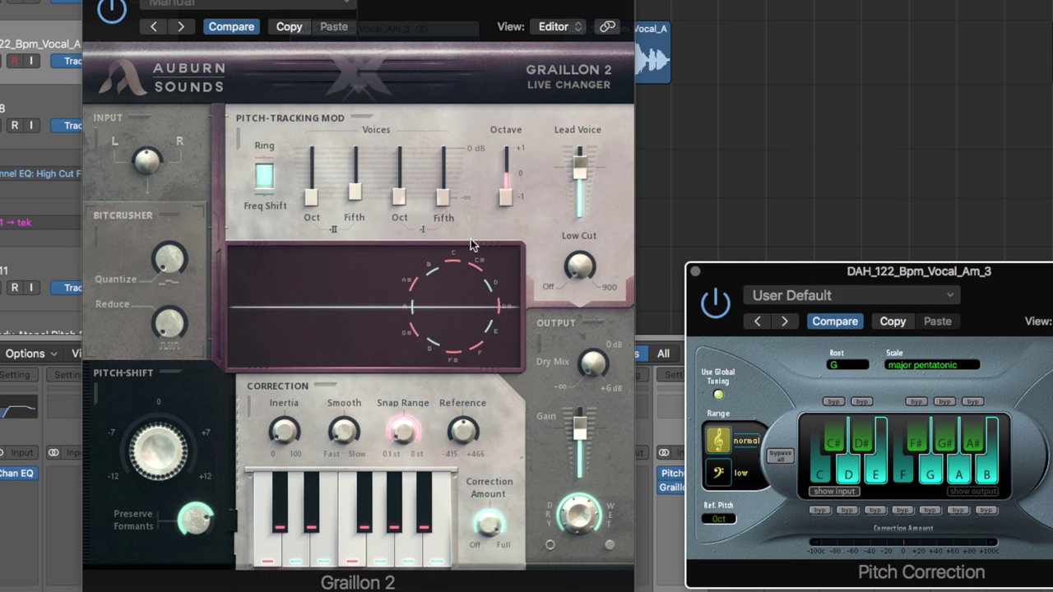
{"action": "left_click", "coordinate": [111, 18]}
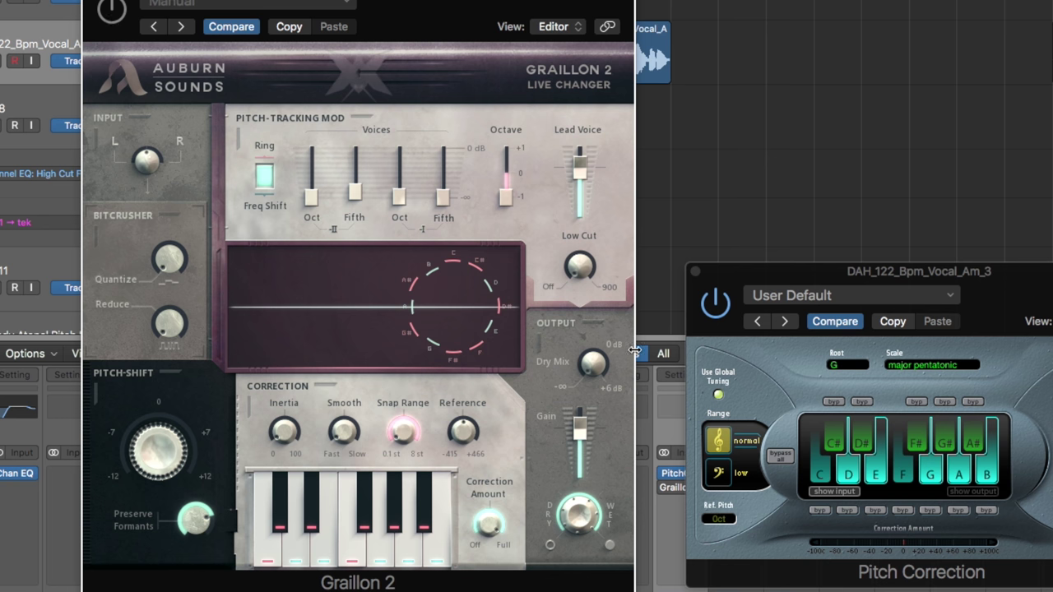
{"action": "left_click", "coordinate": [709, 308]}
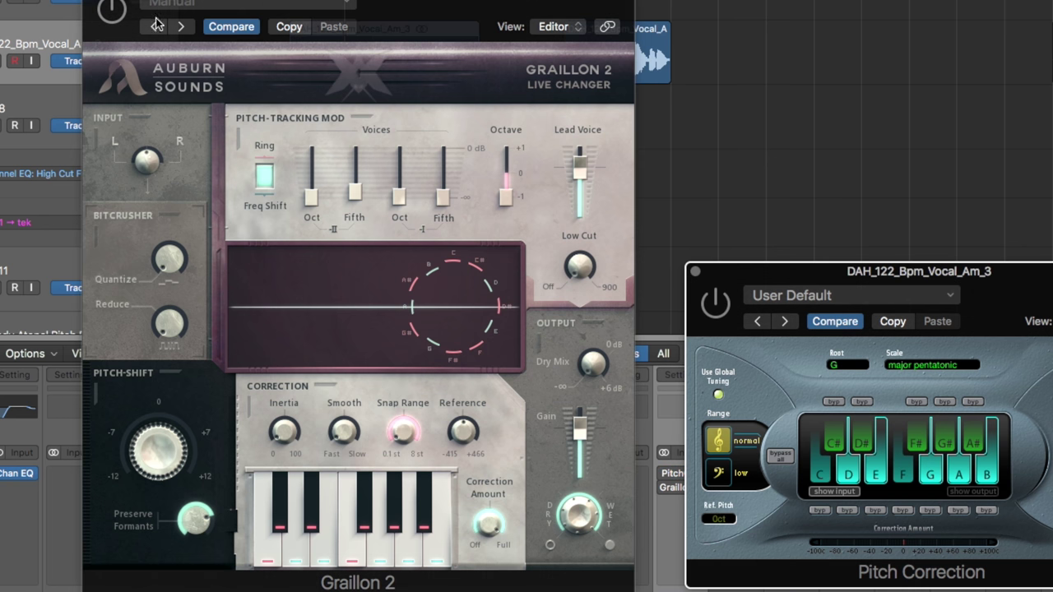
{"action": "left_click", "coordinate": [111, 16]}
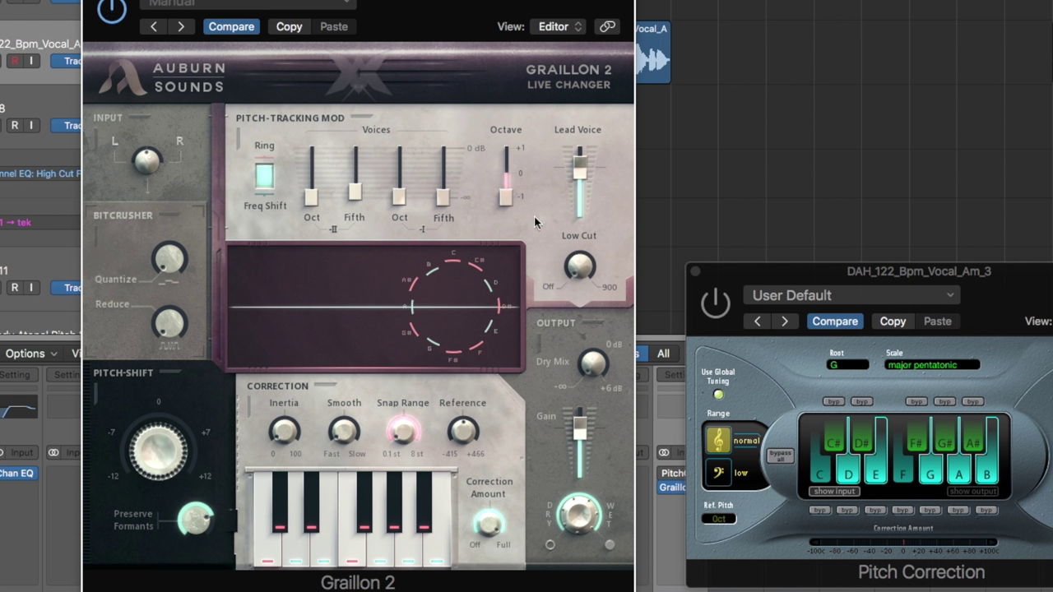
Step: Set the pitch-tracking Octave to 0 and move the Graillon 2 window closer to the Pitch Correction window
{"action": "left_click_drag", "start_coordinate": [502, 195], "coordinate": [506, 167]}
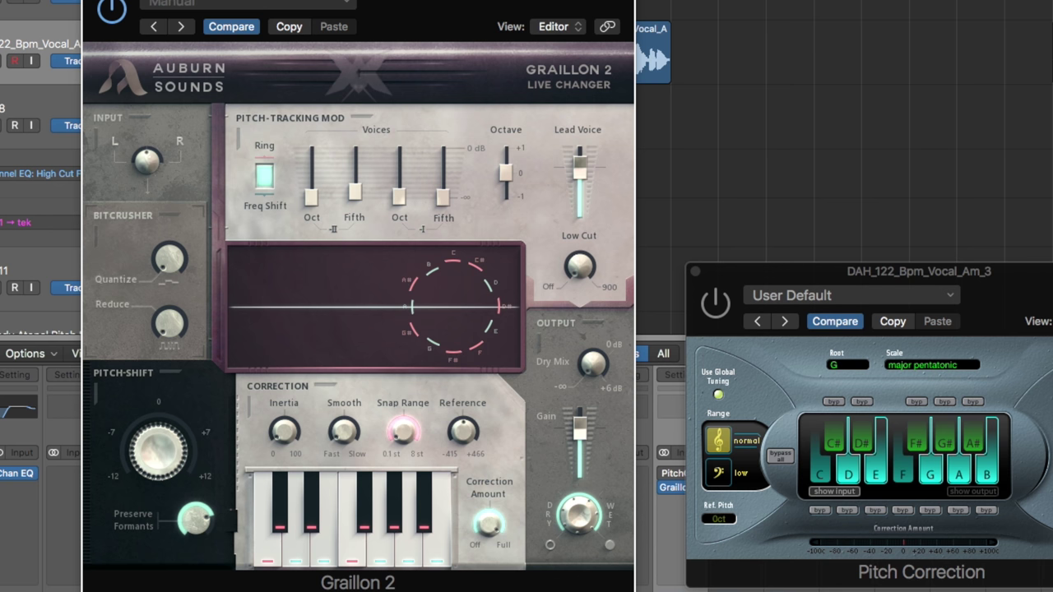
{"action": "left_click_drag", "start_coordinate": [522, 4], "coordinate": [571, 1]}
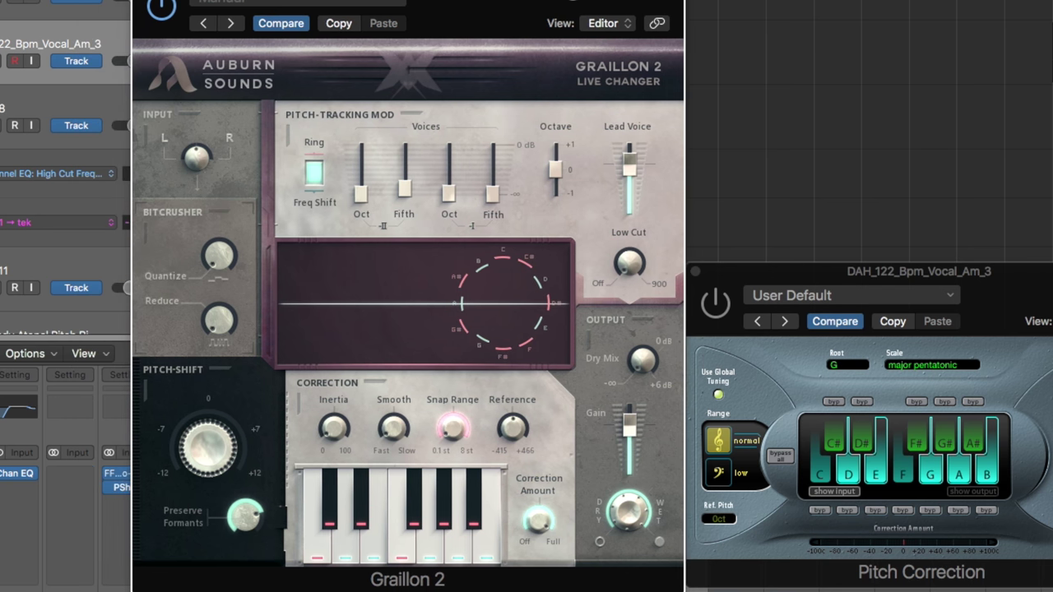